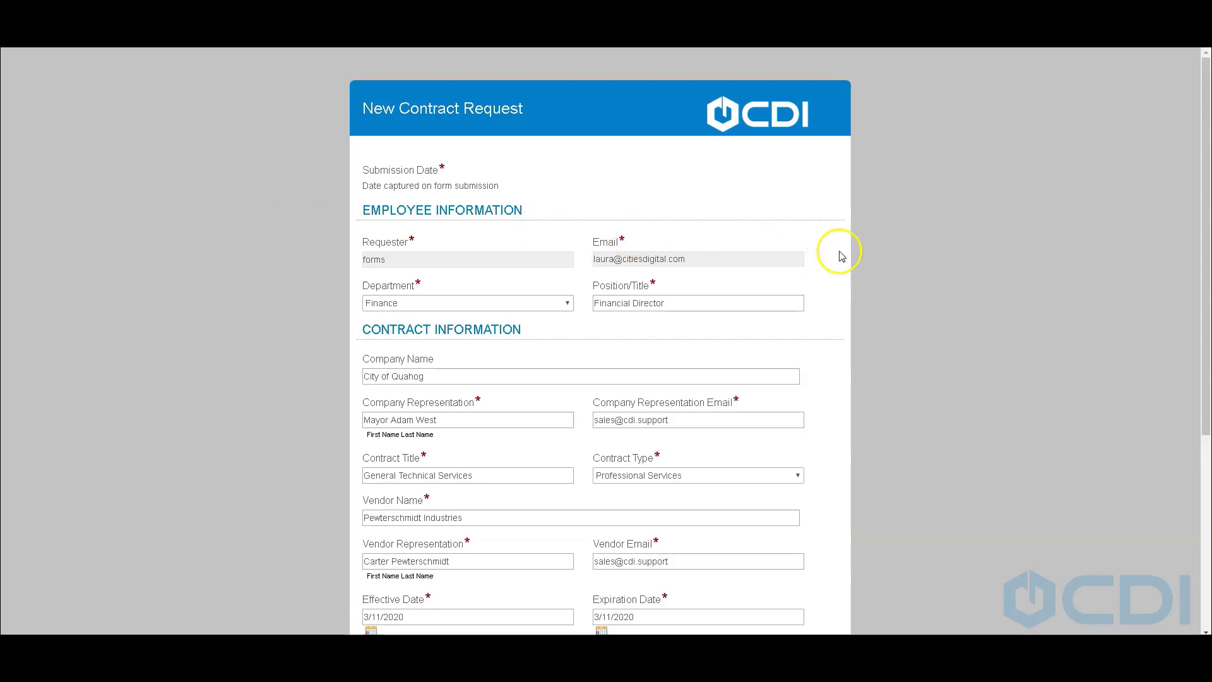
Review the prefilled company fields in the contract request and inspect the available contract types, keeping Professional Services
{"action": "scroll", "coordinate": [617, 261], "scroll_direction": "down", "scroll_amount": 2}
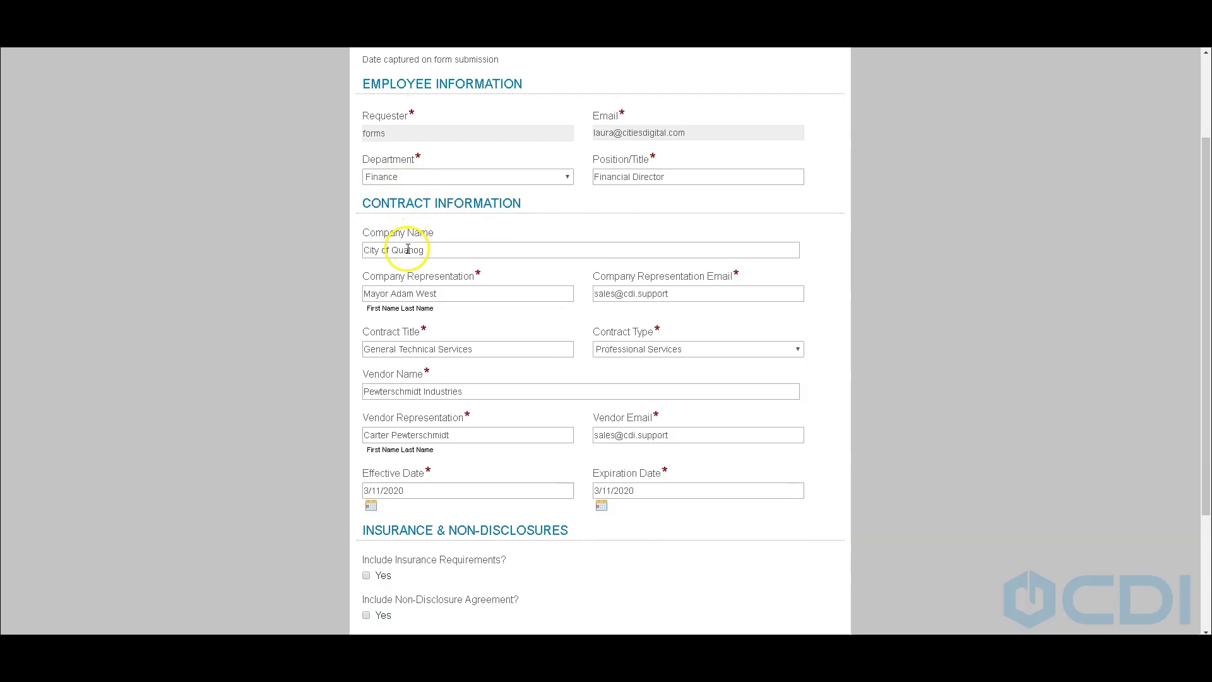
{"action": "left_click", "coordinate": [455, 252]}
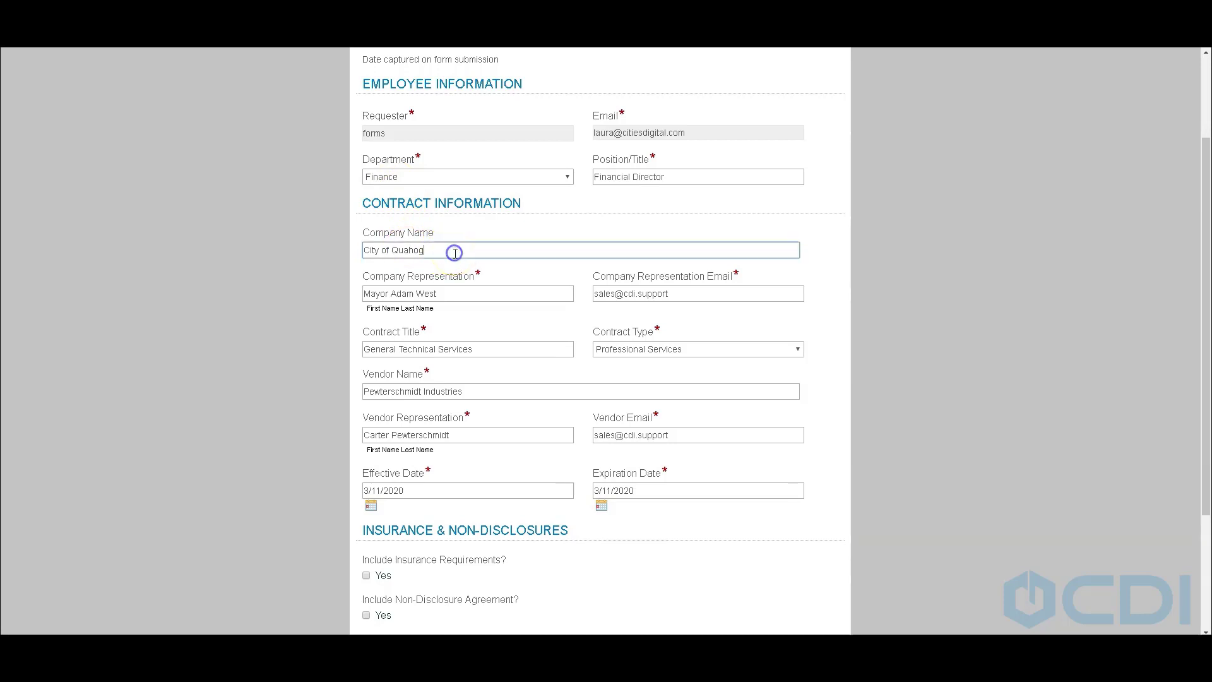
{"action": "left_click", "coordinate": [473, 292]}
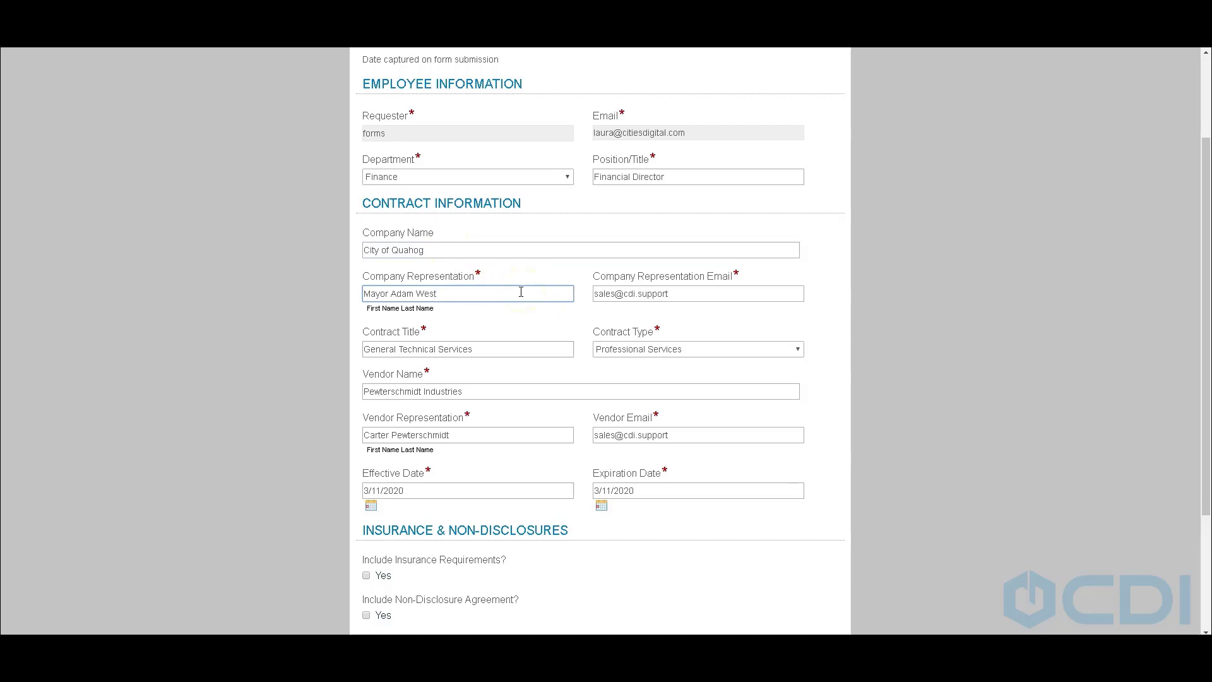
{"action": "scroll", "coordinate": [521, 292], "scroll_direction": "down", "scroll_amount": 2}
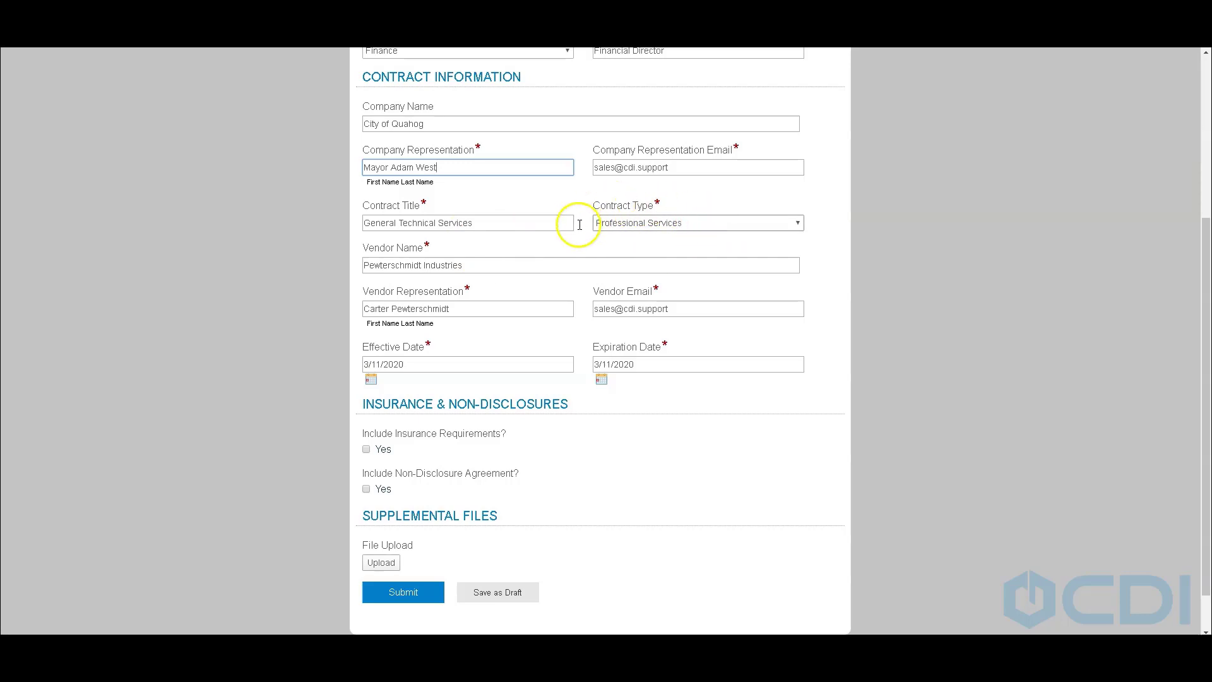
{"action": "left_click", "coordinate": [692, 224]}
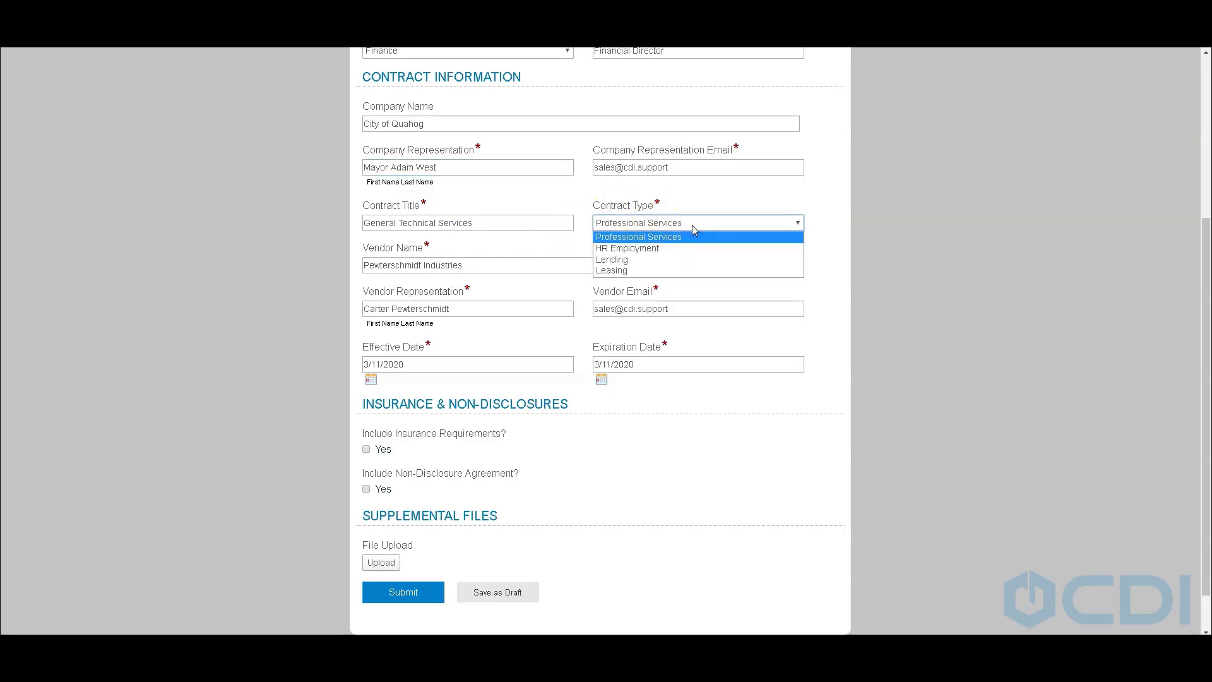
{"action": "left_click", "coordinate": [692, 224]}
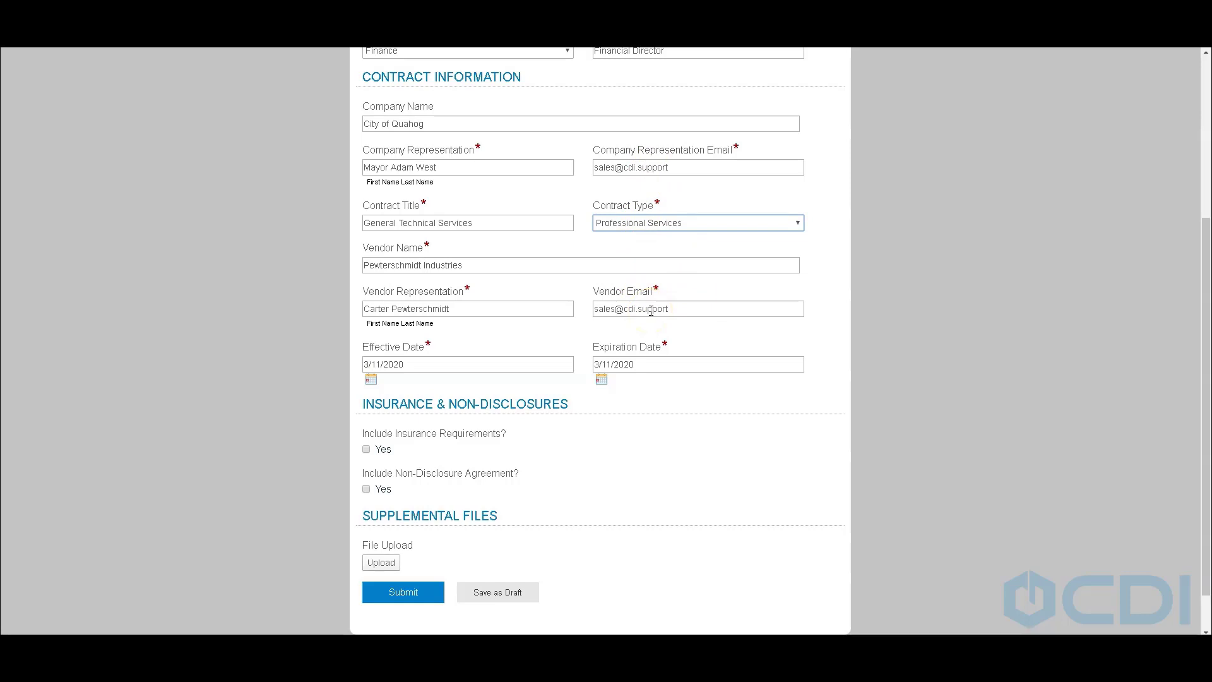
Set the contract's expiration date to 3/11/2025
{"action": "left_click", "coordinate": [430, 363]}
{"action": "left_click", "coordinate": [651, 367]}
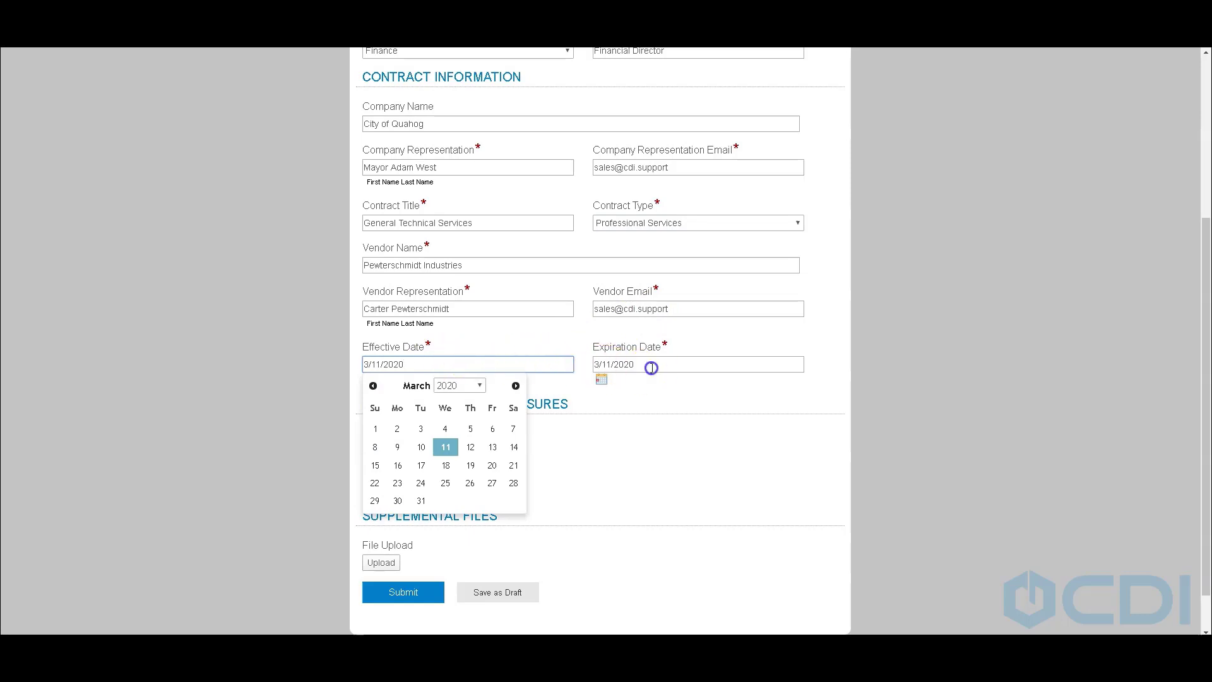
{"action": "type", "text": "3/11/202"}
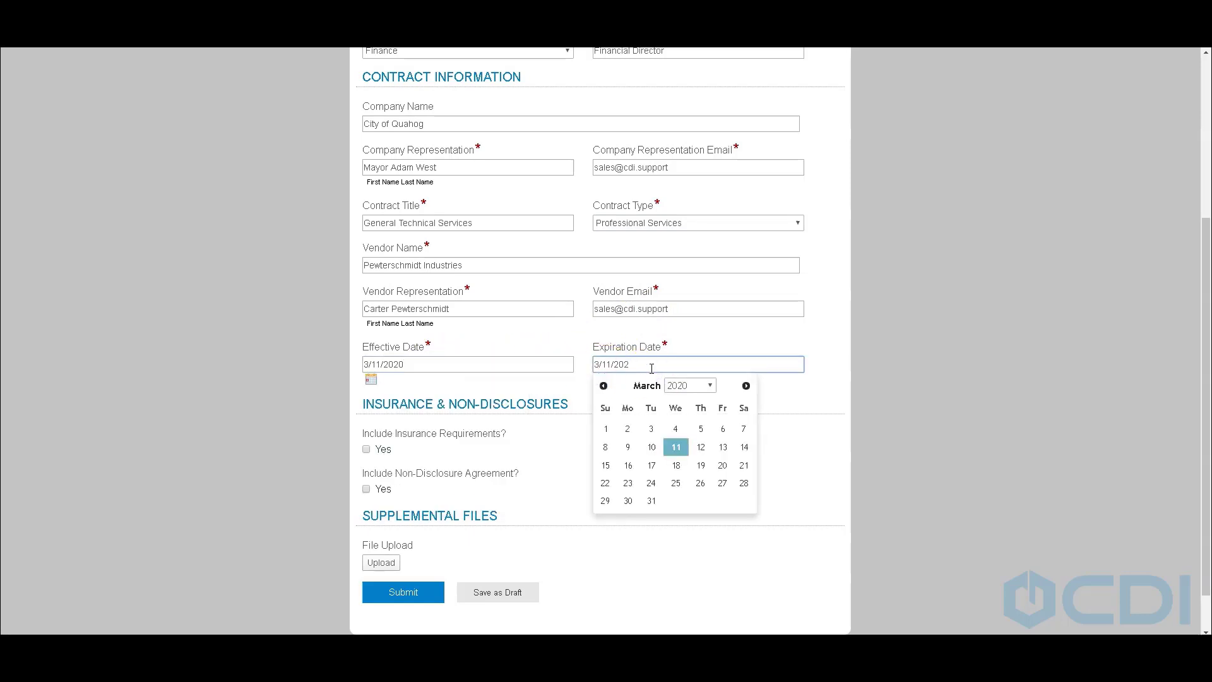
{"action": "type", "text": "5"}
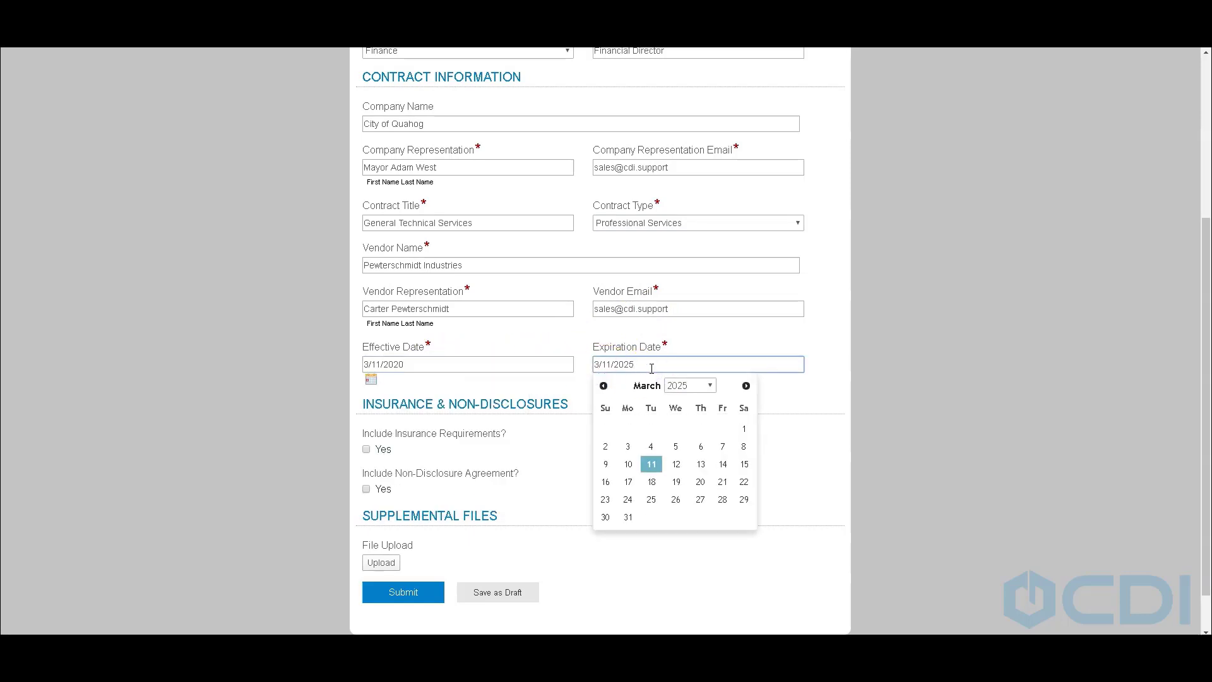
{"action": "left_click", "coordinate": [549, 441]}
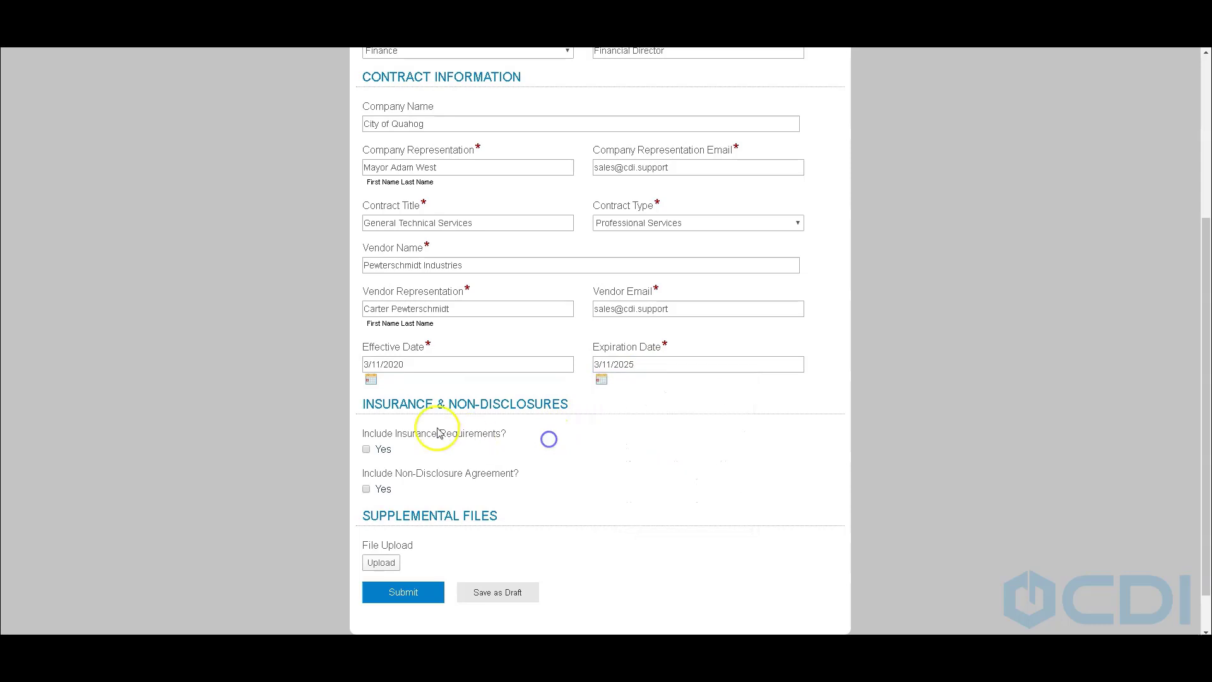
Include insurance requirements with Commercial General Liability of $1,500,000.00, Worker's Compensation of $200,000.00 and Professional Liability of $1,500,000.00
{"action": "left_click", "coordinate": [366, 449]}
{"action": "scroll", "coordinate": [368, 450], "scroll_direction": "down", "scroll_amount": 2}
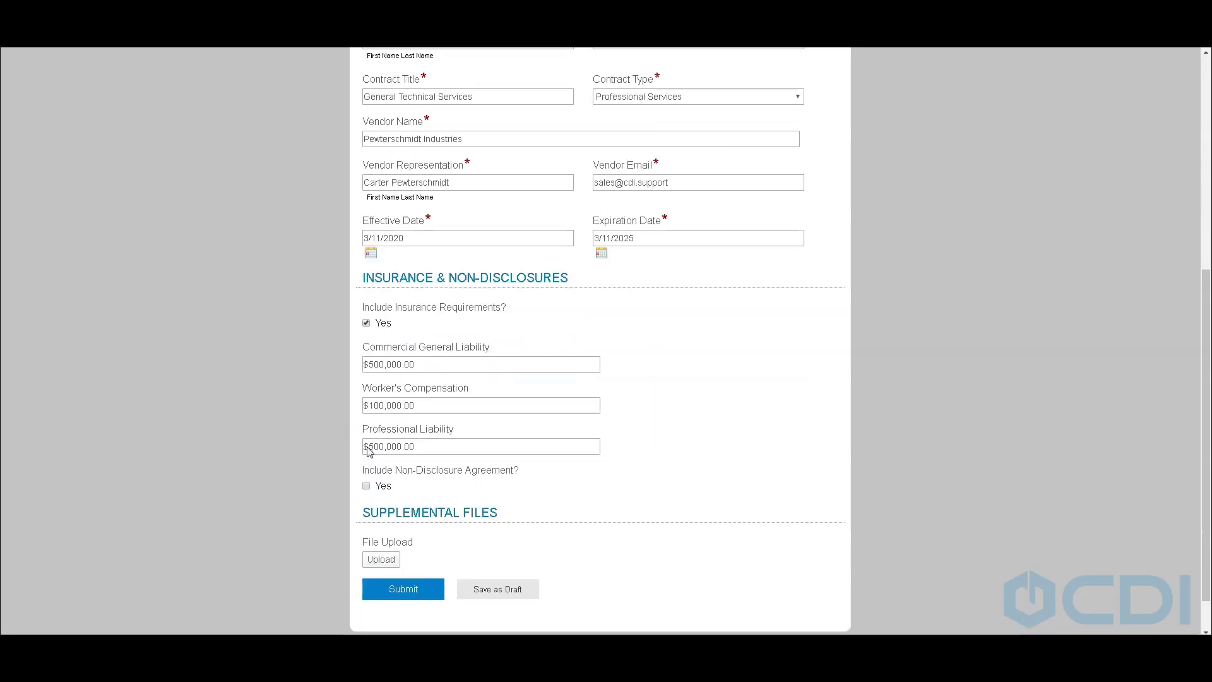
{"action": "left_click", "coordinate": [370, 365]}
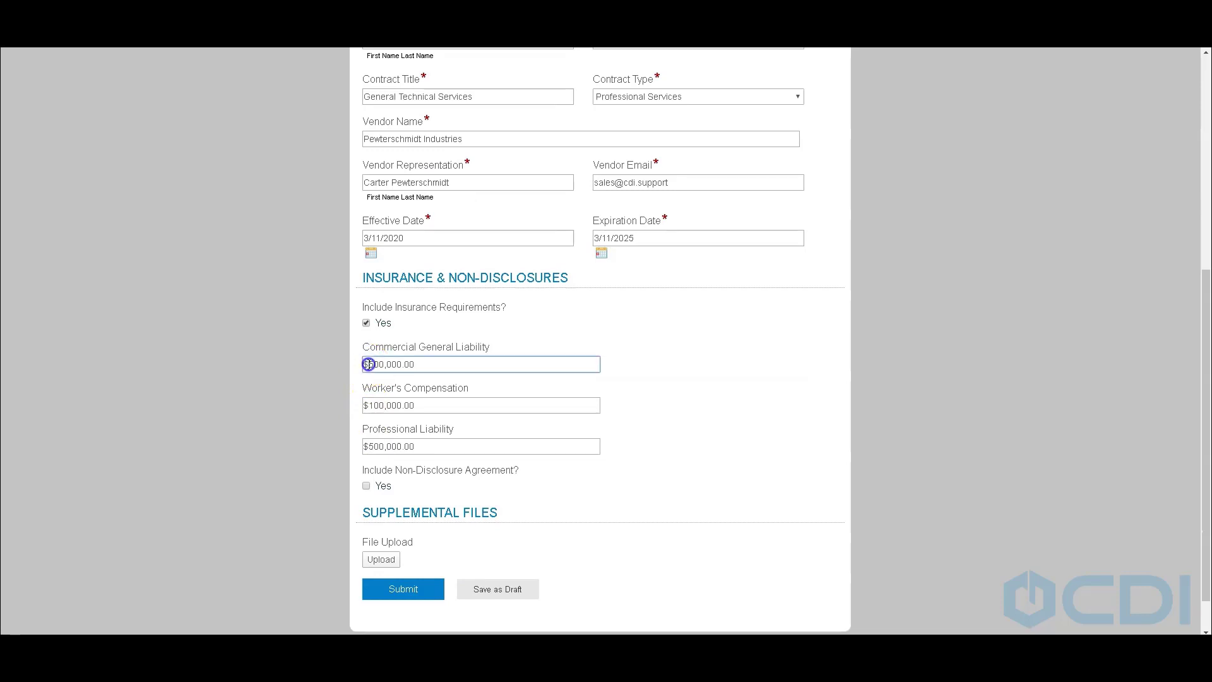
{"action": "type", "text": "1,"}
{"action": "left_click", "coordinate": [369, 404]}
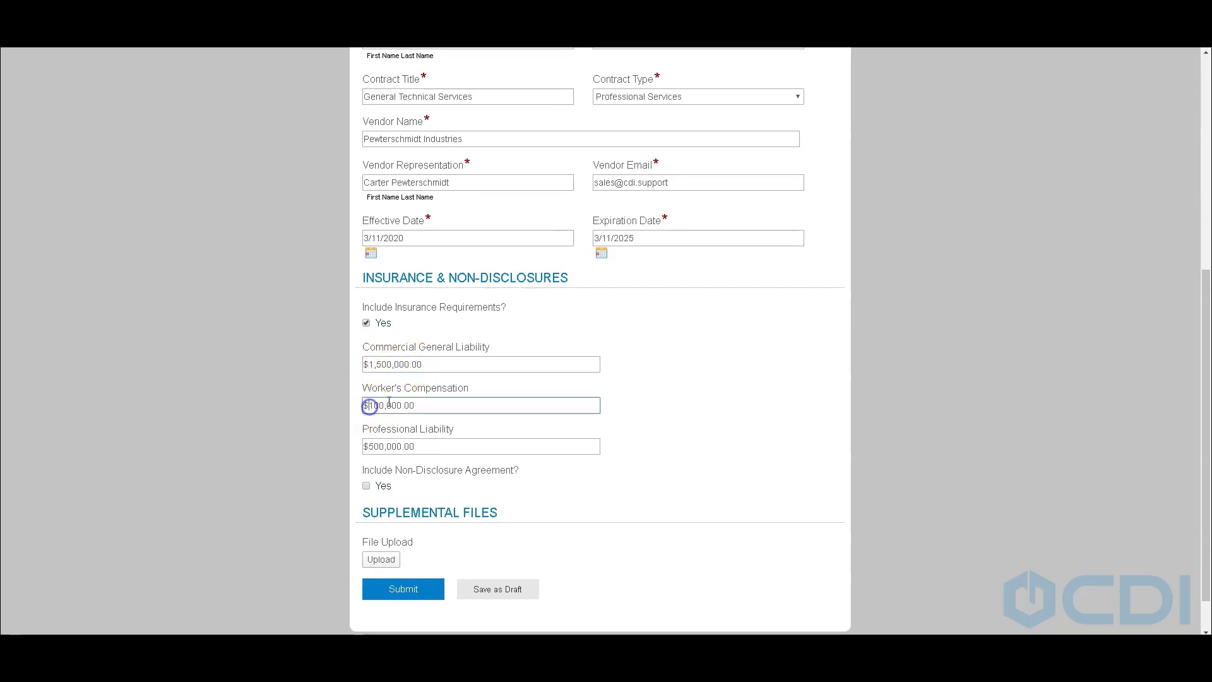
{"action": "key", "text": "Delete"}
{"action": "type", "text": "2"}
{"action": "left_click", "coordinate": [371, 445]}
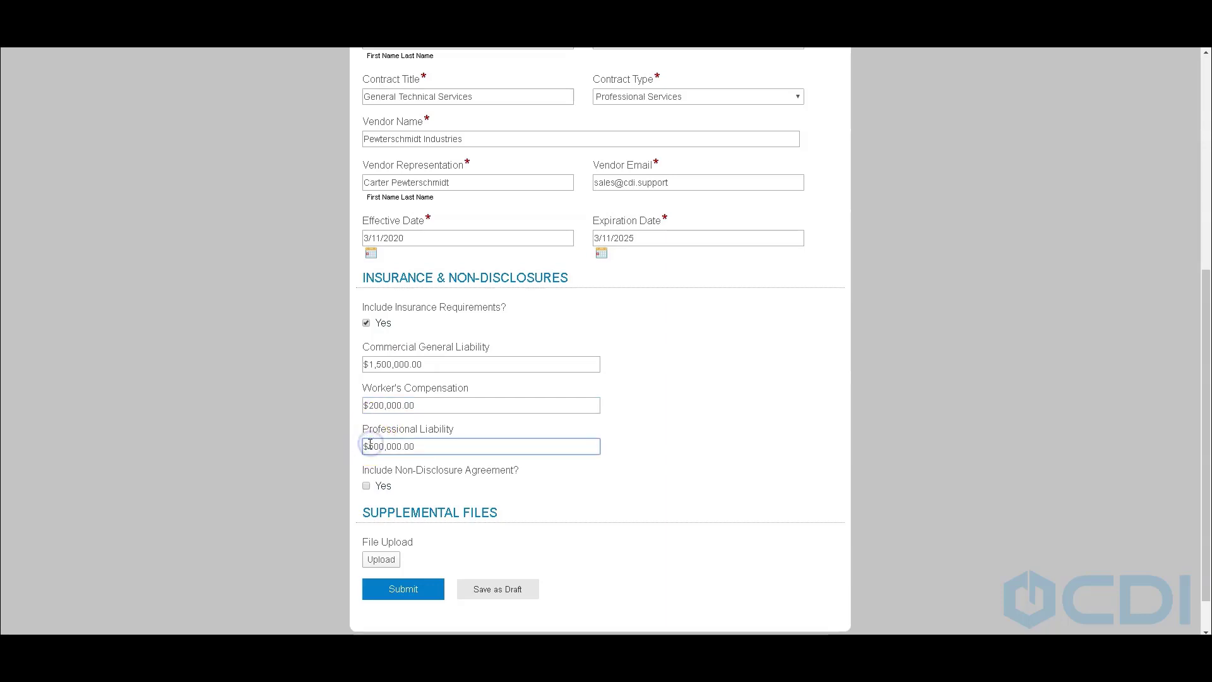
{"action": "type", "text": "1,"}
Include the non-disclosure agreement and submit the new contract request
{"action": "left_click", "coordinate": [366, 485]}
{"action": "left_click", "coordinate": [366, 488]}
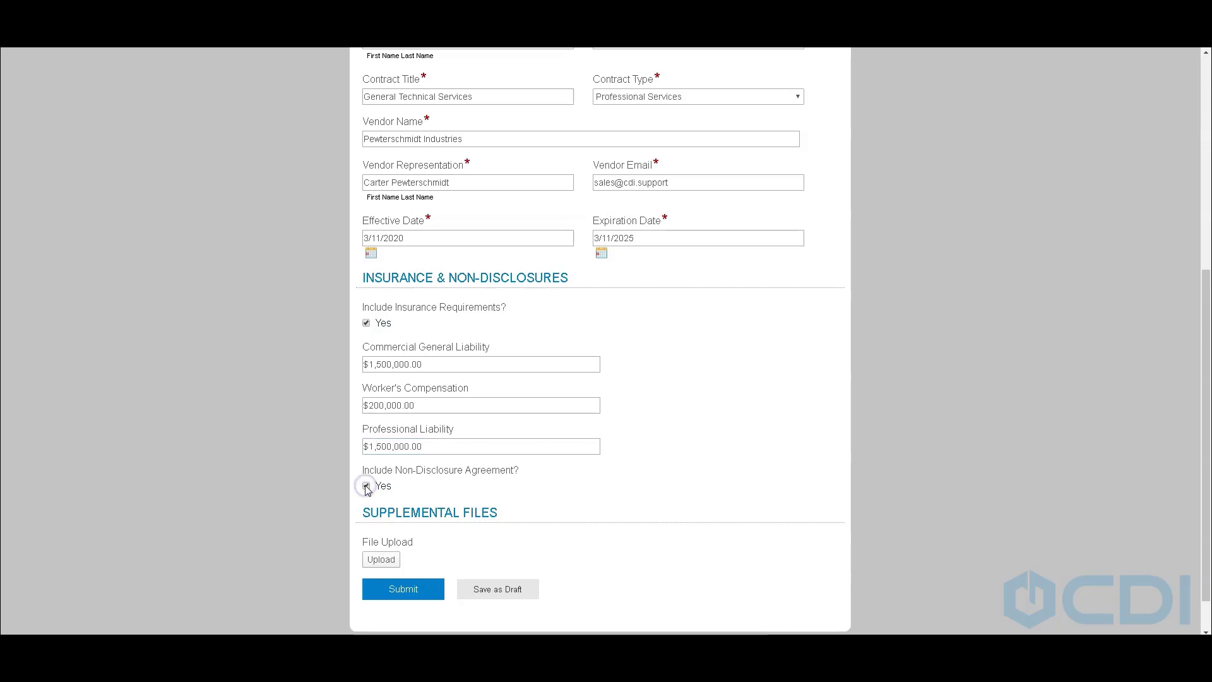
{"action": "left_click", "coordinate": [376, 489]}
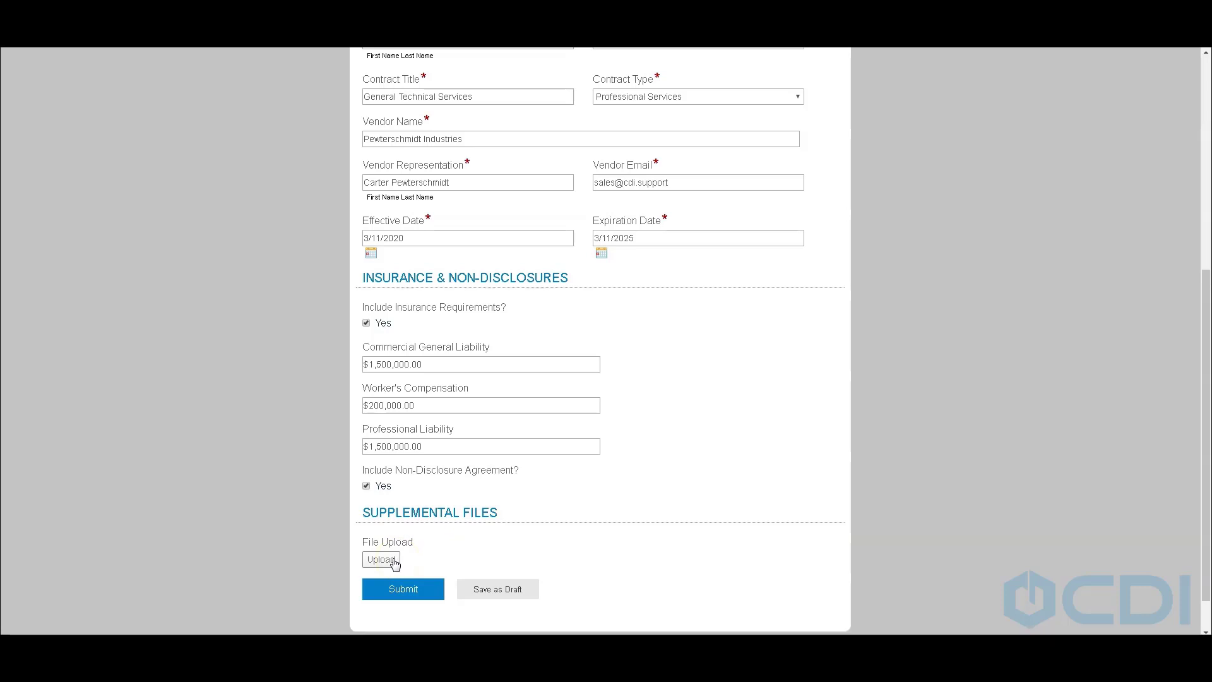
{"action": "left_click", "coordinate": [403, 589]}
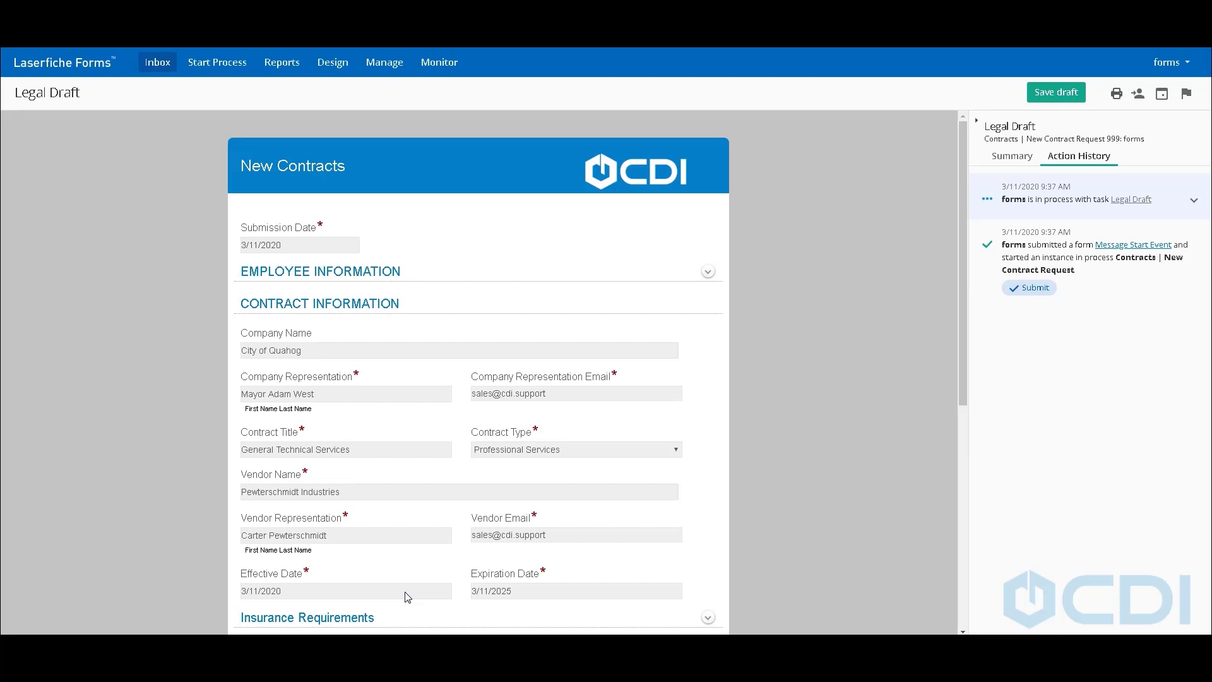
Examine the legal draft section of the Legal Draft task, highlighting the contract number and checking the contract folder link
{"action": "left_click", "coordinate": [753, 464]}
{"action": "scroll", "coordinate": [810, 461], "scroll_direction": "down", "scroll_amount": 5}
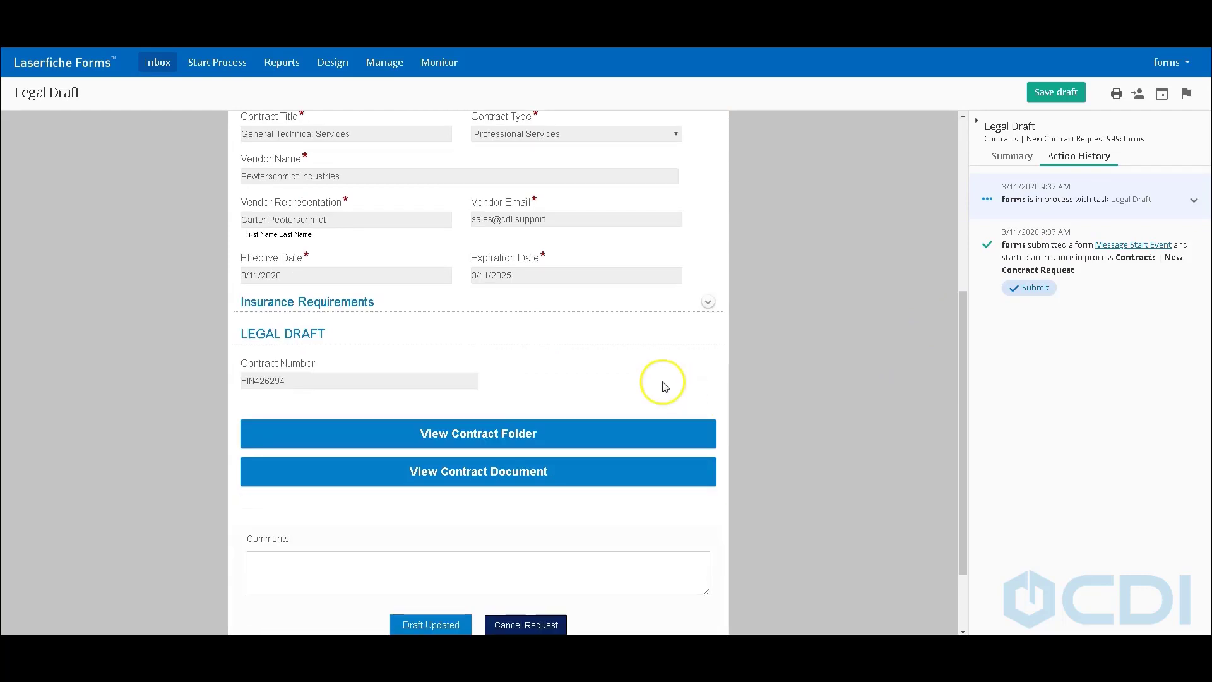
{"action": "left_click_drag", "start_coordinate": [285, 374], "coordinate": [233, 381]}
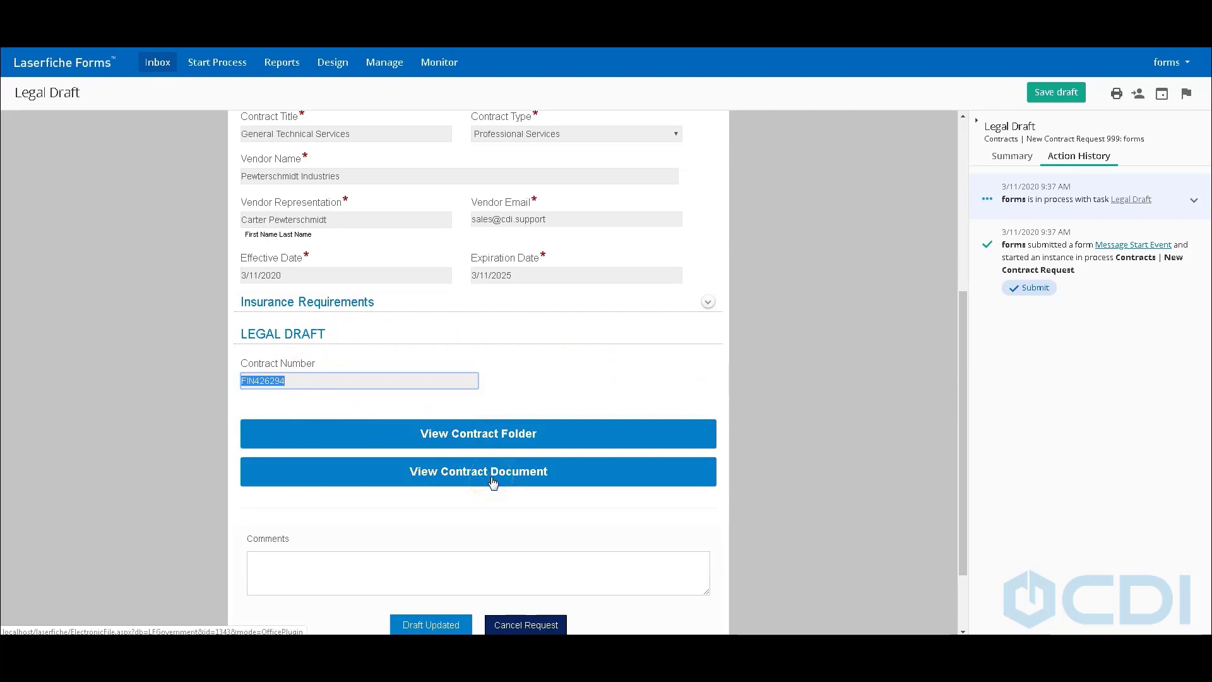
{"action": "left_click", "coordinate": [484, 441]}
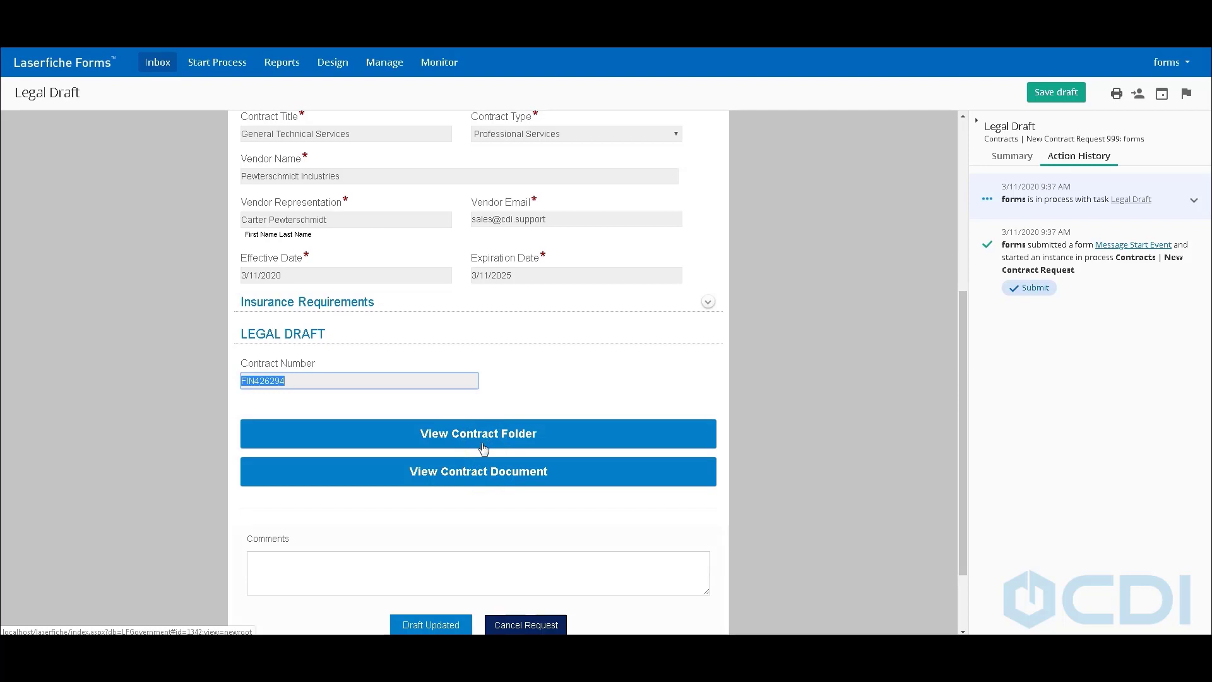
Open the contract document, read through its insurance terms, nondisclosure appendix and signature pages, and return to the Legal Draft task
{"action": "left_click", "coordinate": [479, 475]}
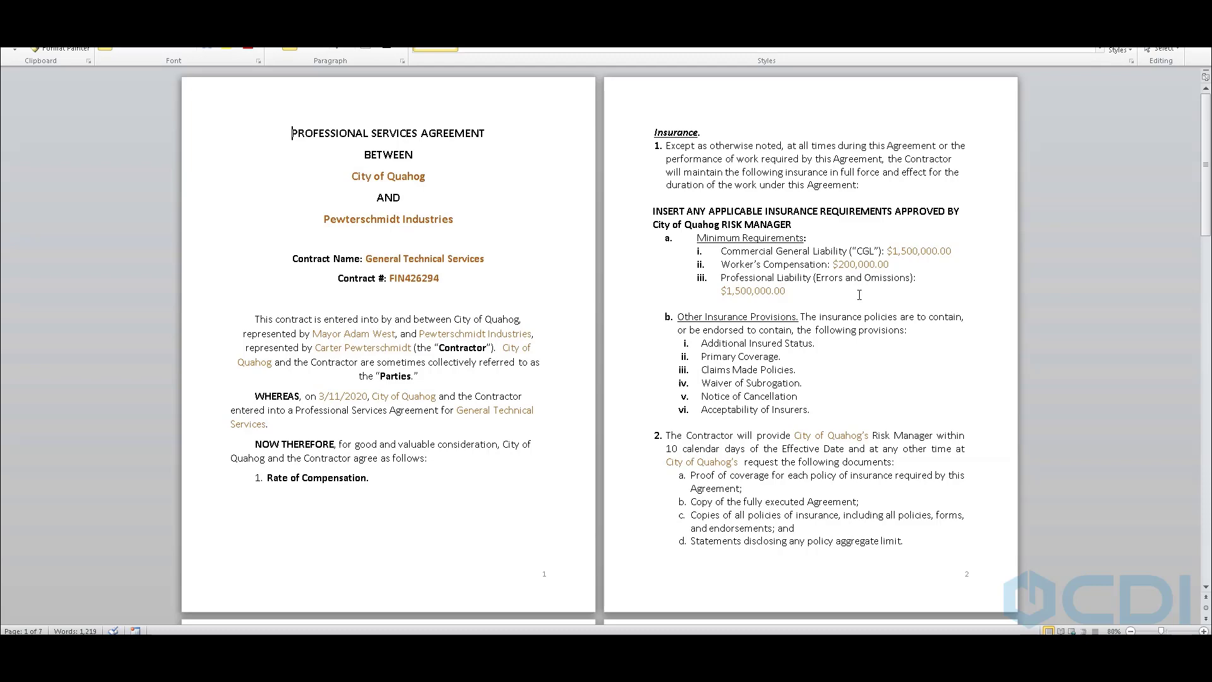
{"action": "scroll", "coordinate": [860, 295], "scroll_direction": "down", "scroll_amount": 6}
{"action": "scroll", "coordinate": [860, 294], "scroll_direction": "down", "scroll_amount": 8}
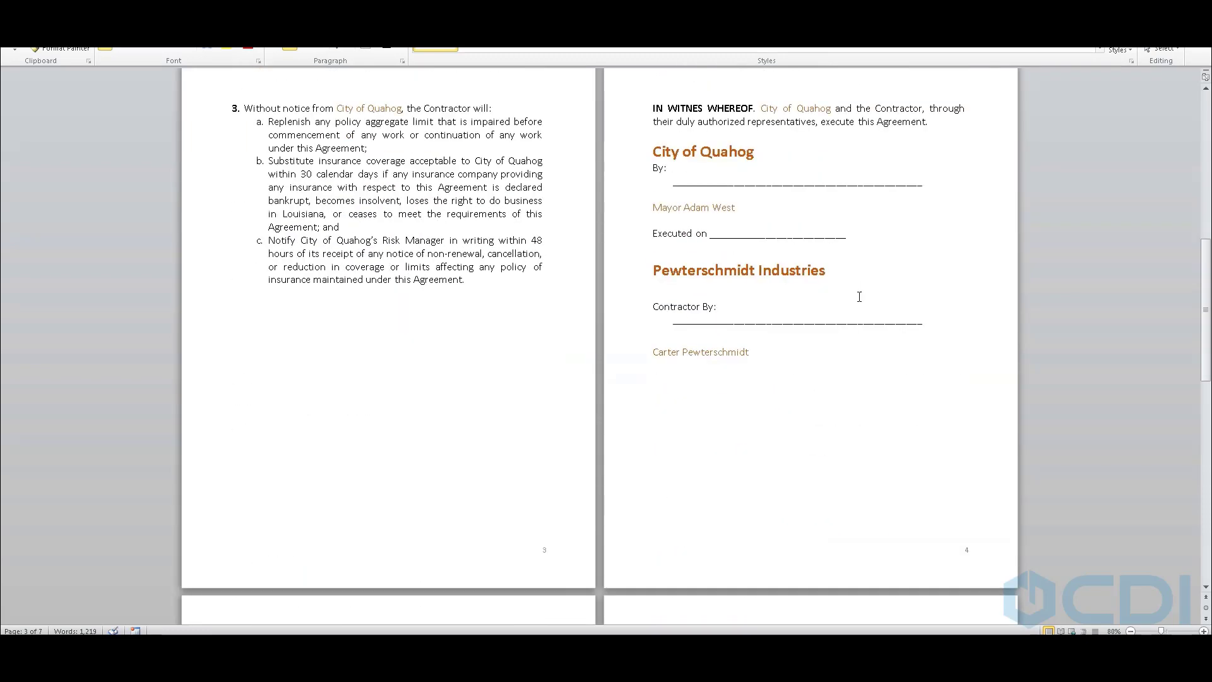
{"action": "scroll", "coordinate": [859, 296], "scroll_direction": "down", "scroll_amount": 10}
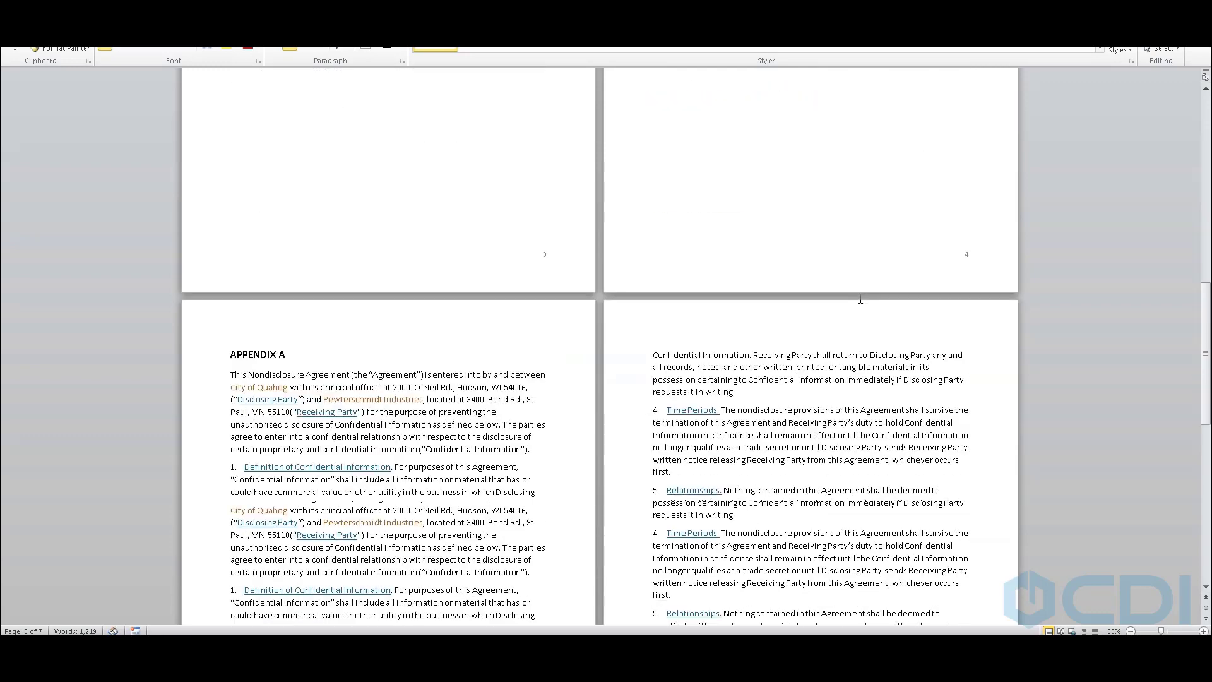
{"action": "scroll", "coordinate": [859, 298], "scroll_direction": "down", "scroll_amount": 2}
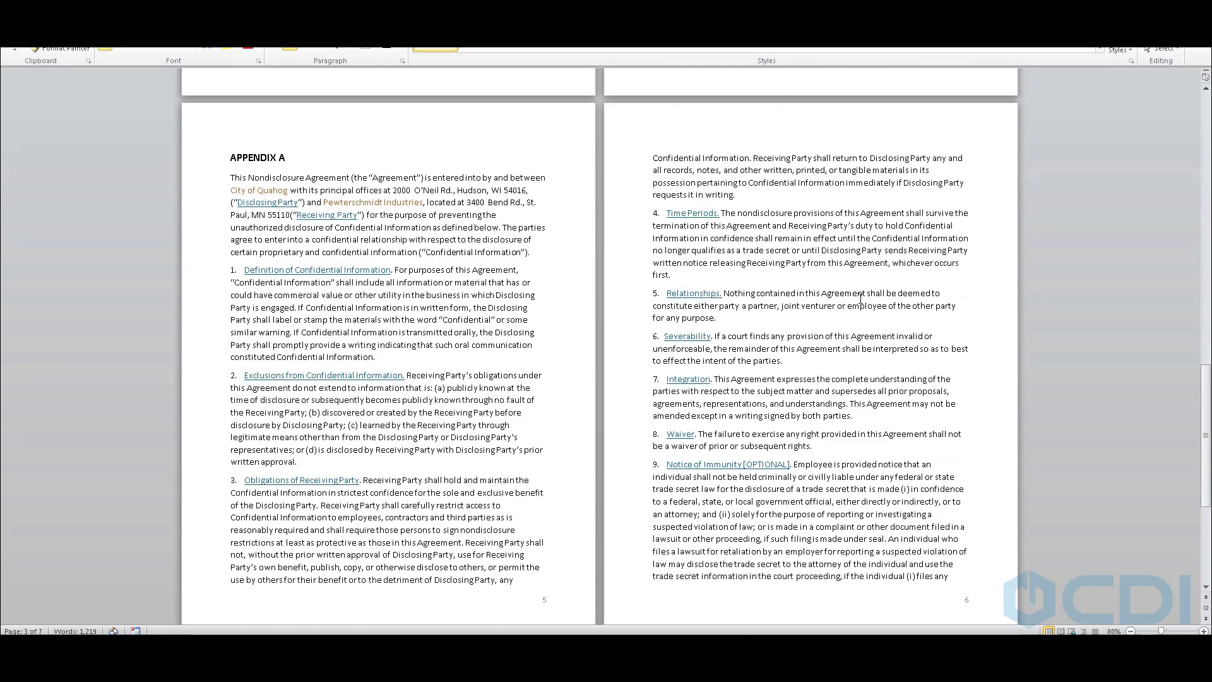
{"action": "scroll", "coordinate": [859, 297], "scroll_direction": "down", "scroll_amount": 9}
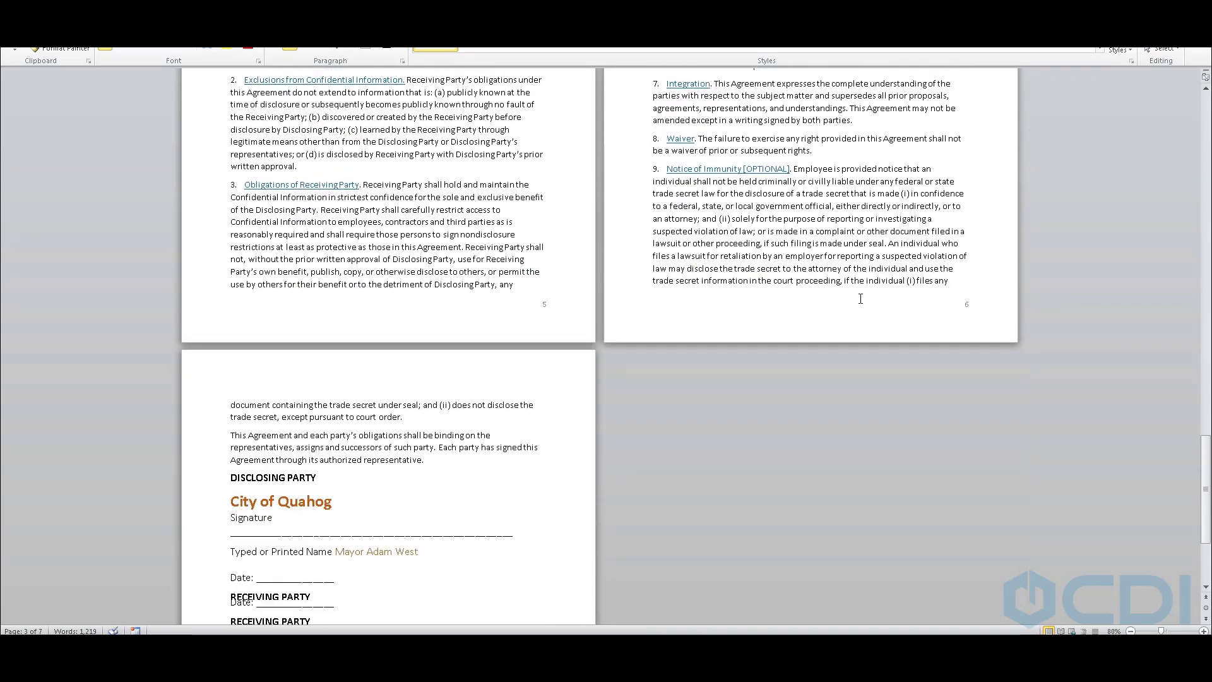
{"action": "scroll", "coordinate": [862, 304], "scroll_direction": "down", "scroll_amount": 7}
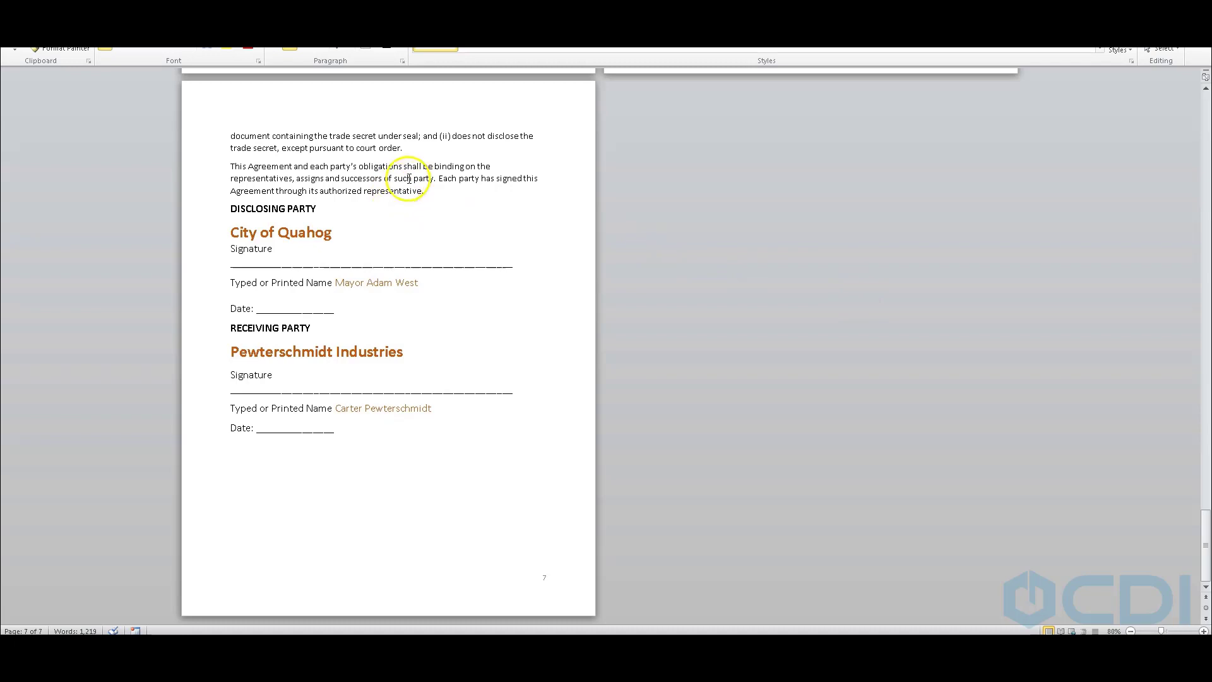
{"action": "left_click", "coordinate": [371, 14]}
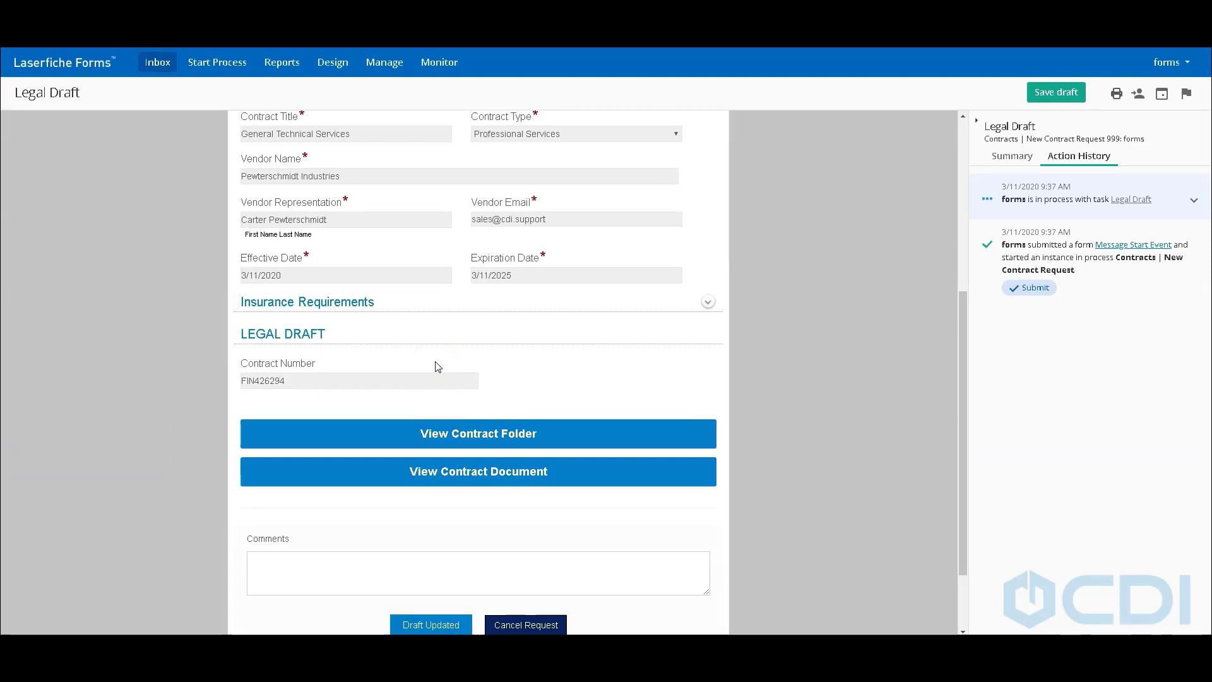
Add the comment "Can't wait to get this contract started!" and complete the Legal Draft task as Draft Updated
{"action": "left_click", "coordinate": [422, 561]}
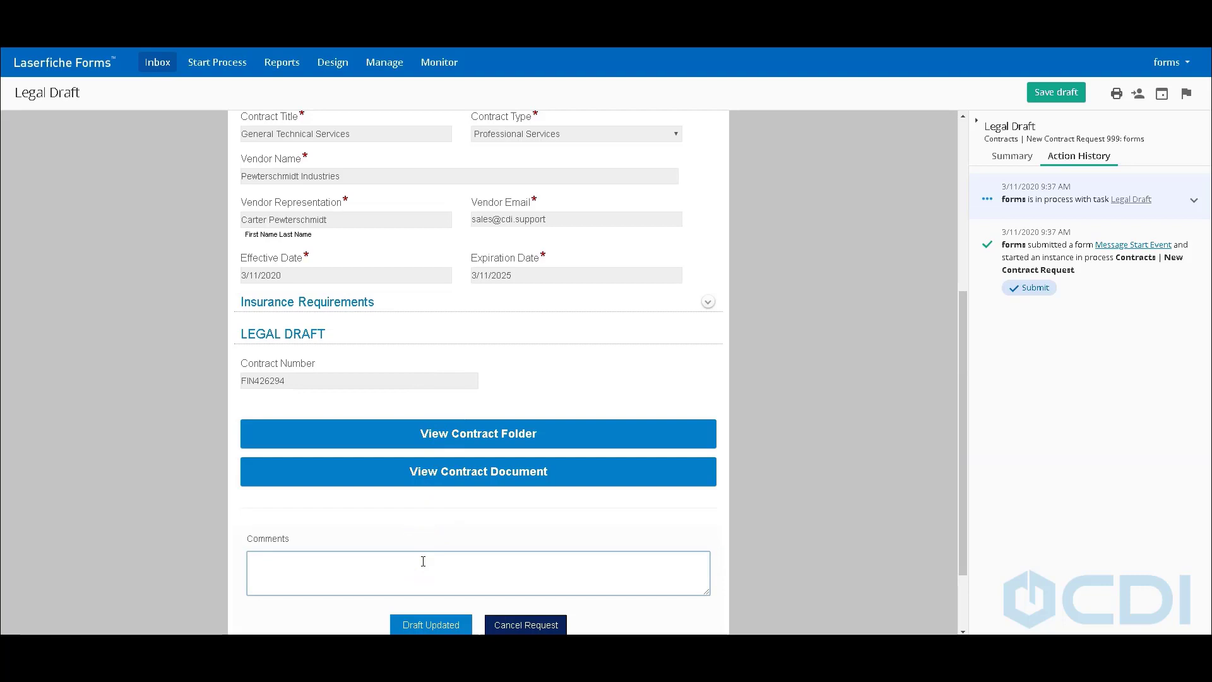
{"action": "type", "text": "Can't wait to get this contract started!"}
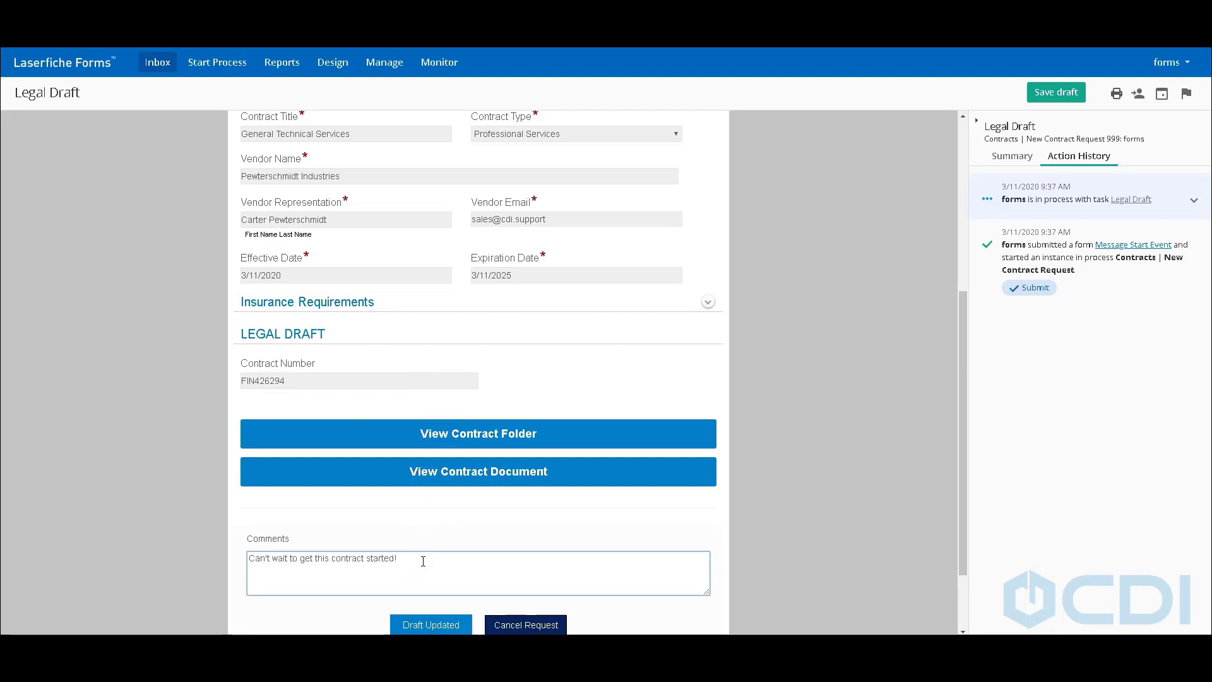
{"action": "left_click", "coordinate": [427, 625]}
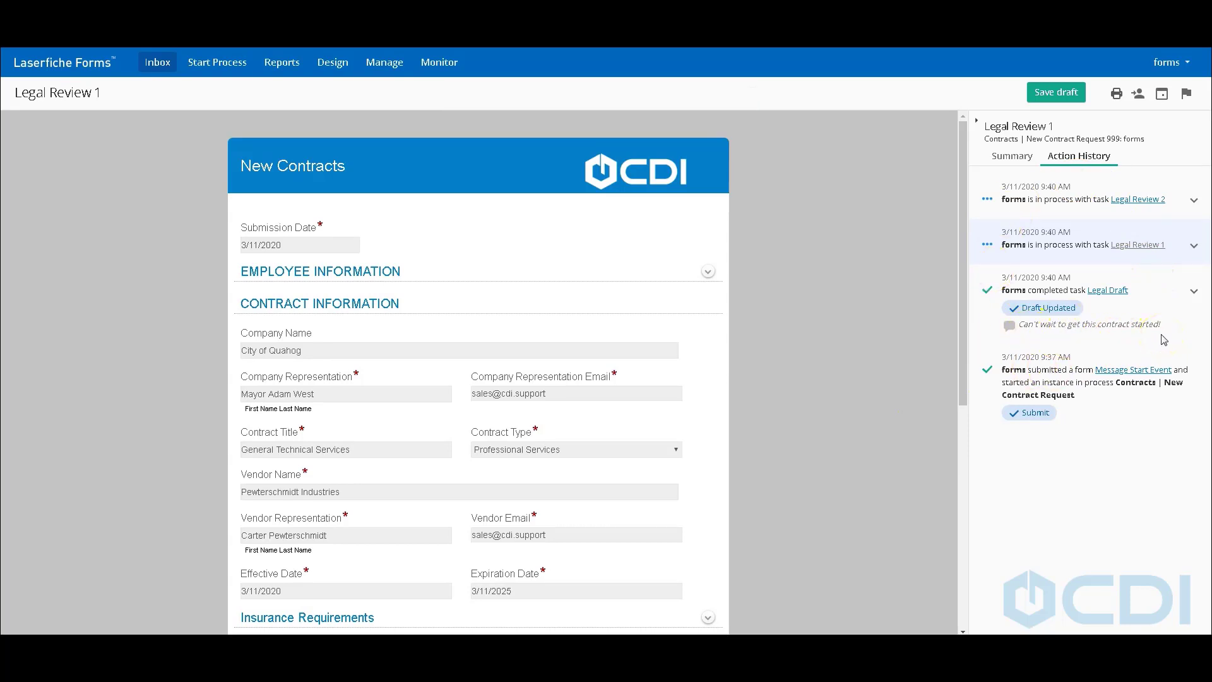
Open the contract folder from the Legal Review 1 task and preview the General Technical Services - Contract Request document
{"action": "scroll", "coordinate": [607, 396], "scroll_direction": "down", "scroll_amount": 5}
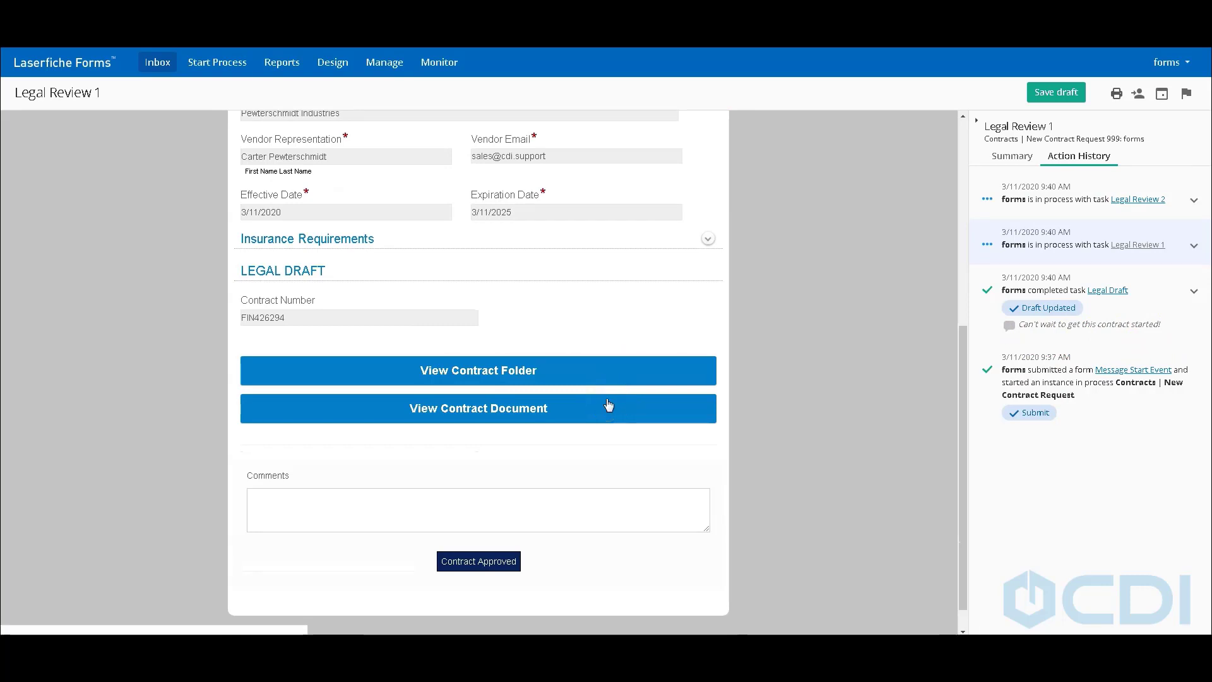
{"action": "left_click", "coordinate": [480, 375]}
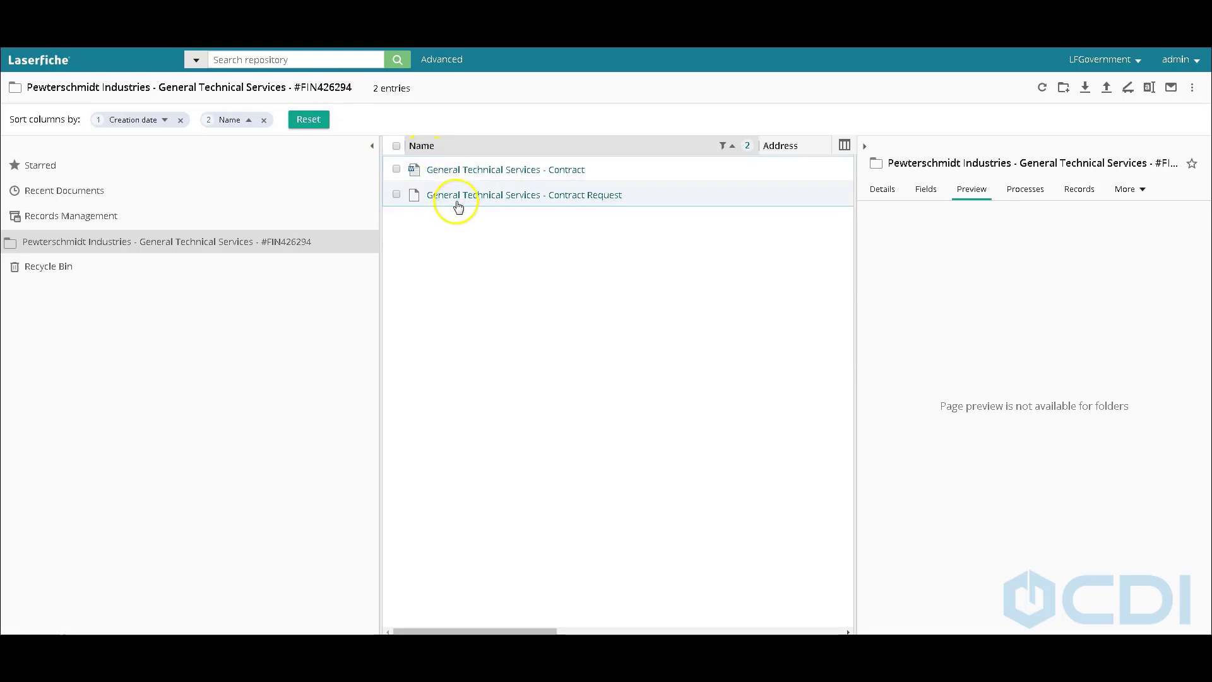
{"action": "left_click", "coordinate": [653, 196]}
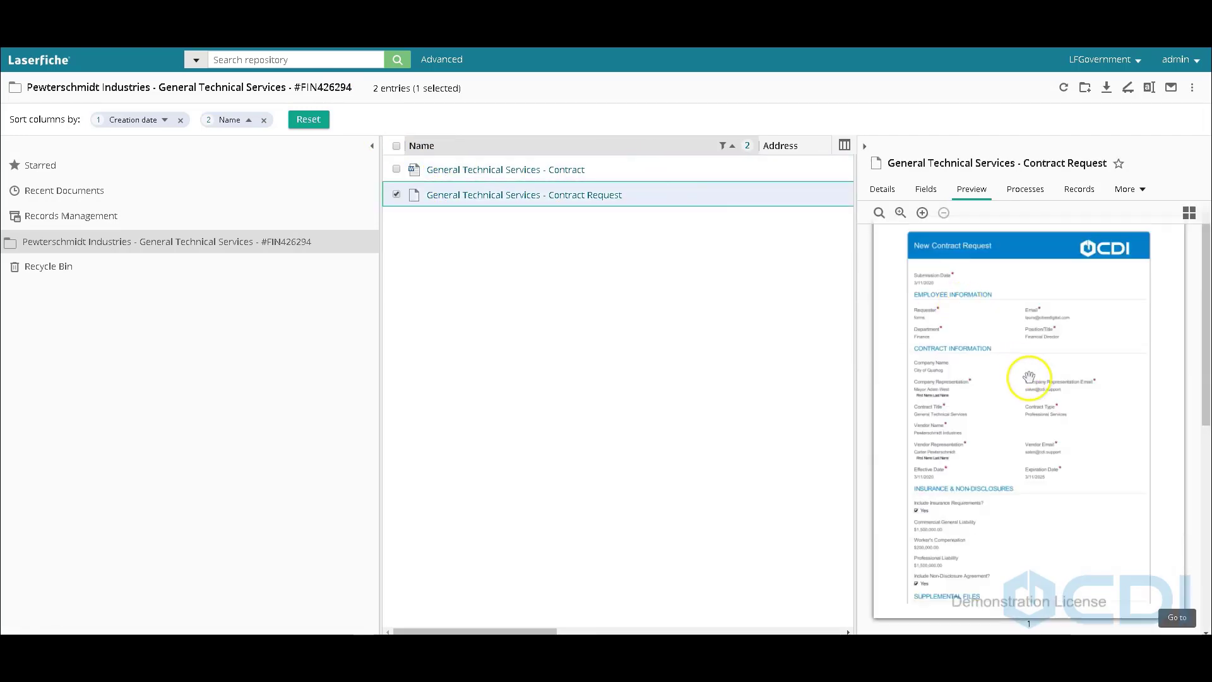
{"action": "scroll", "coordinate": [1014, 459], "scroll_direction": "down", "scroll_amount": 5}
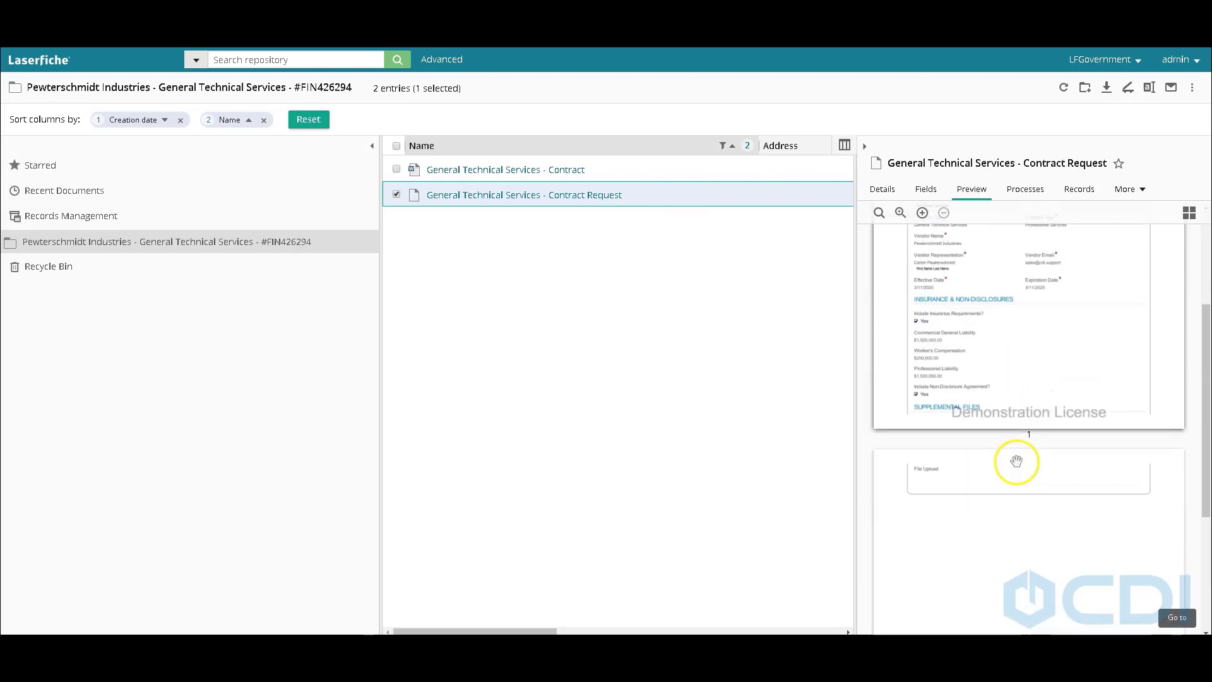
{"action": "scroll", "coordinate": [1014, 459], "scroll_direction": "up", "scroll_amount": 5}
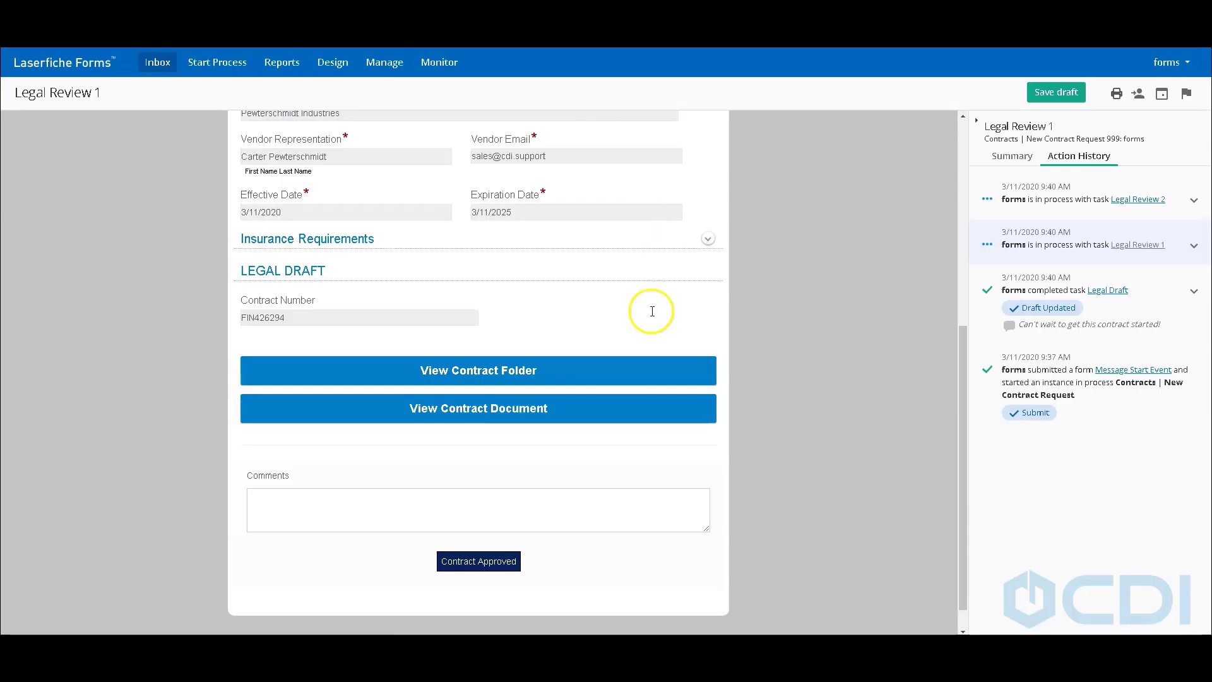
Add the comment "Please proceed!" to the Legal Review 1 task and complete it as Contract Approved
{"action": "left_click", "coordinate": [460, 509]}
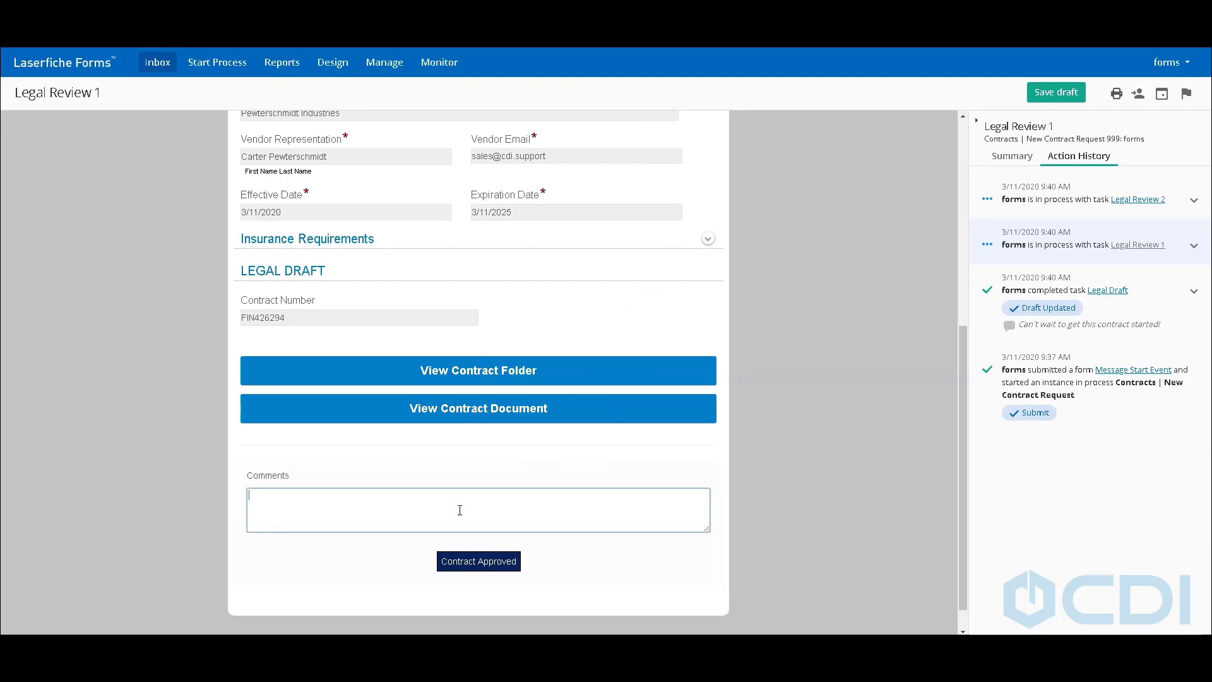
{"action": "type", "text": "Please proceed!"}
{"action": "left_click", "coordinate": [479, 561]}
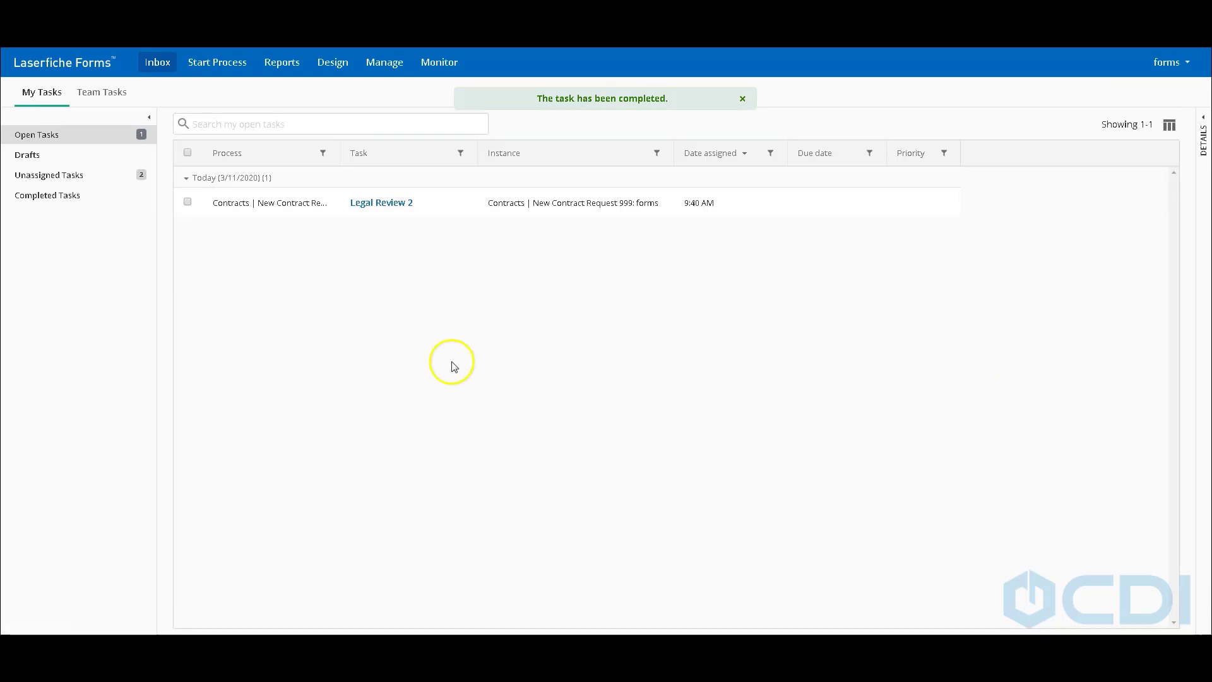
Open the Legal Review 2 task and complete it as Contract Approved without a comment
{"action": "left_click", "coordinate": [376, 206]}
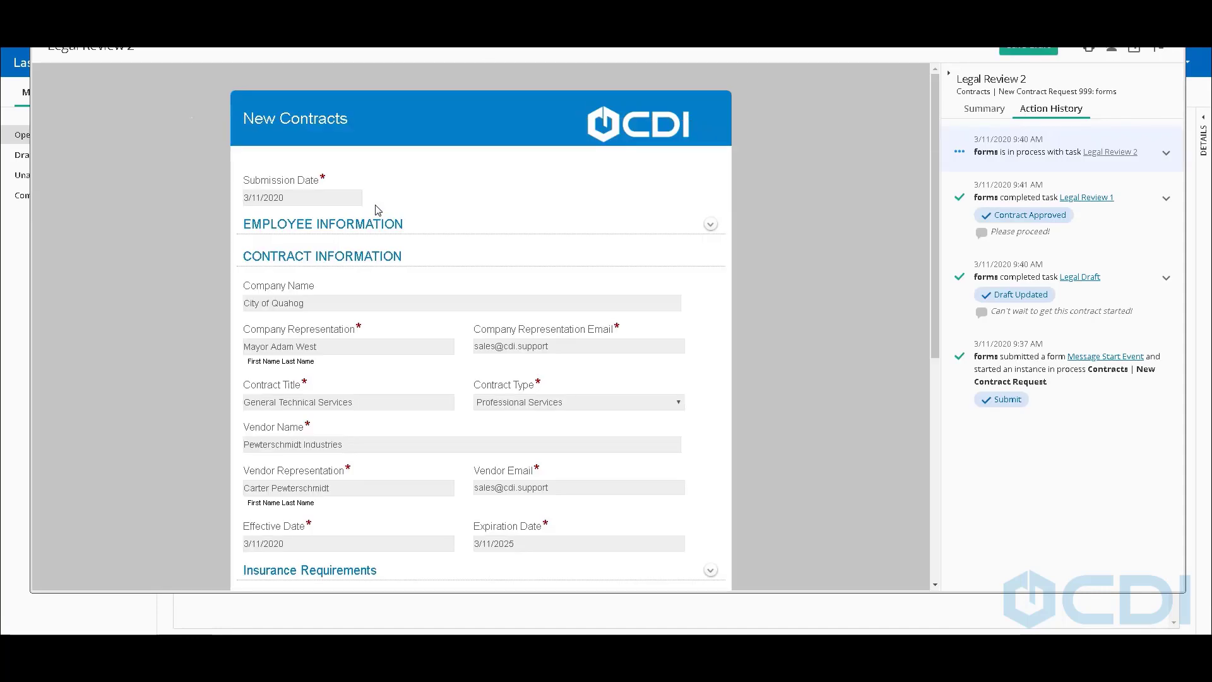
{"action": "left_click_drag", "start_coordinate": [359, 5], "coordinate": [332, 50]}
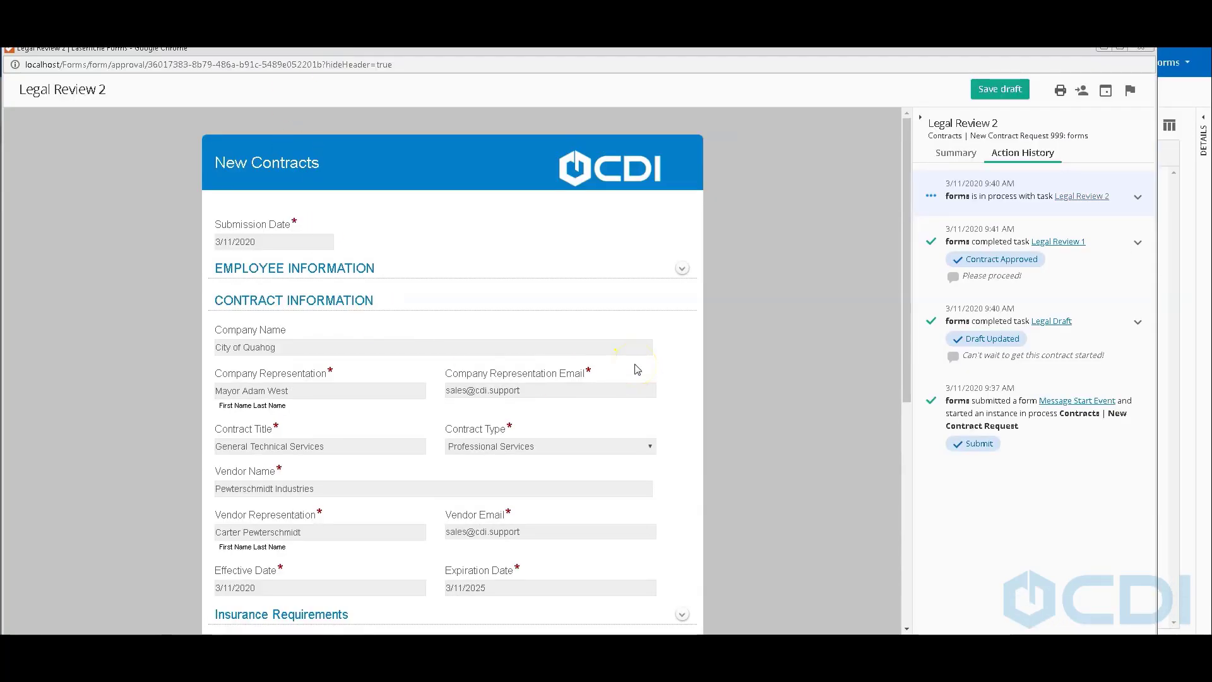
{"action": "scroll", "coordinate": [633, 369], "scroll_direction": "down", "scroll_amount": 6}
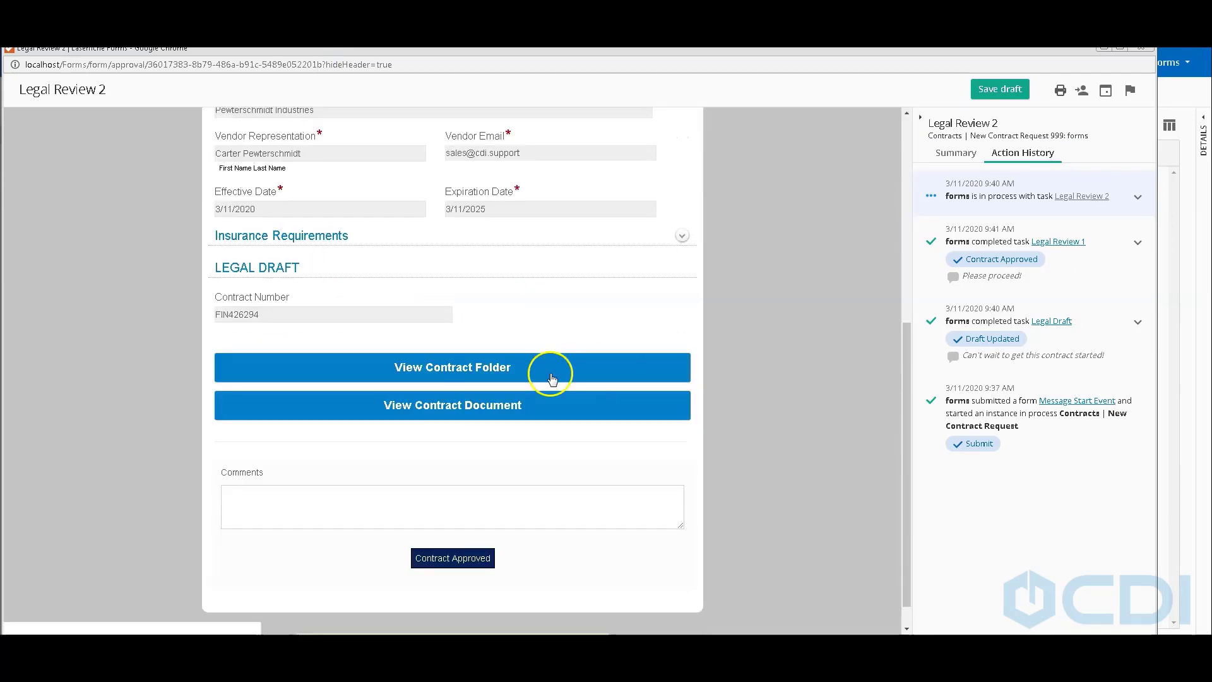
{"action": "left_click", "coordinate": [440, 559]}
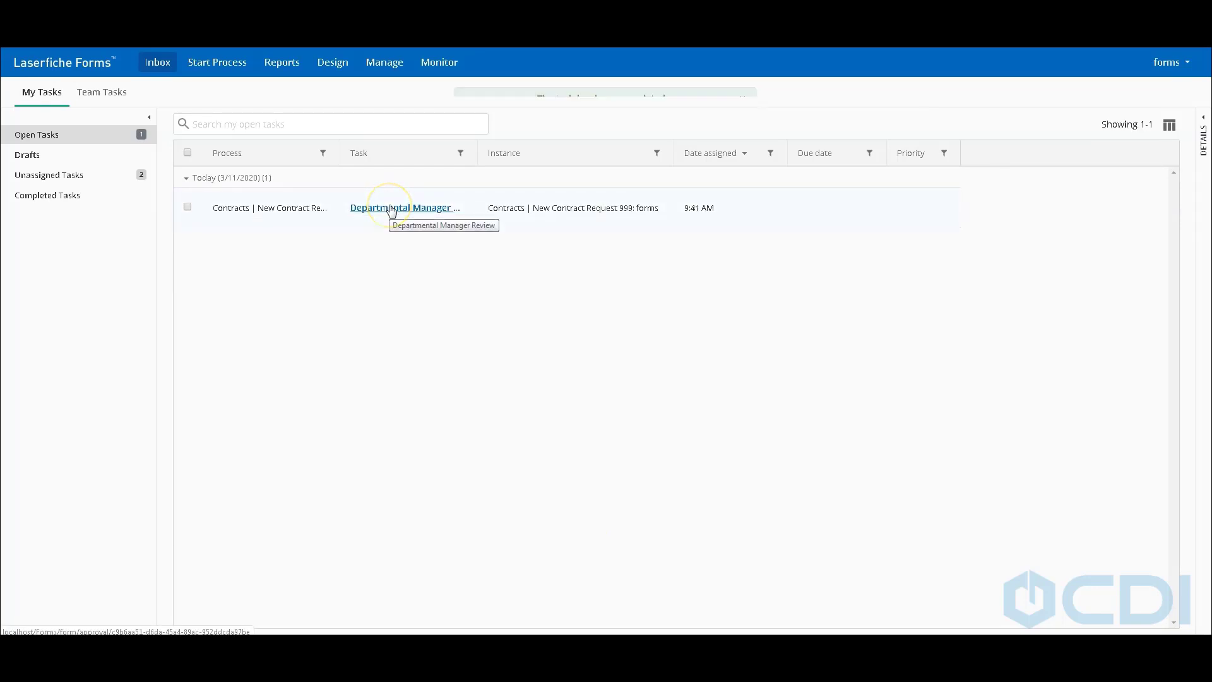
Open the Departmental Manager Review task and complete it as Manager Approved
{"action": "left_click", "coordinate": [393, 213]}
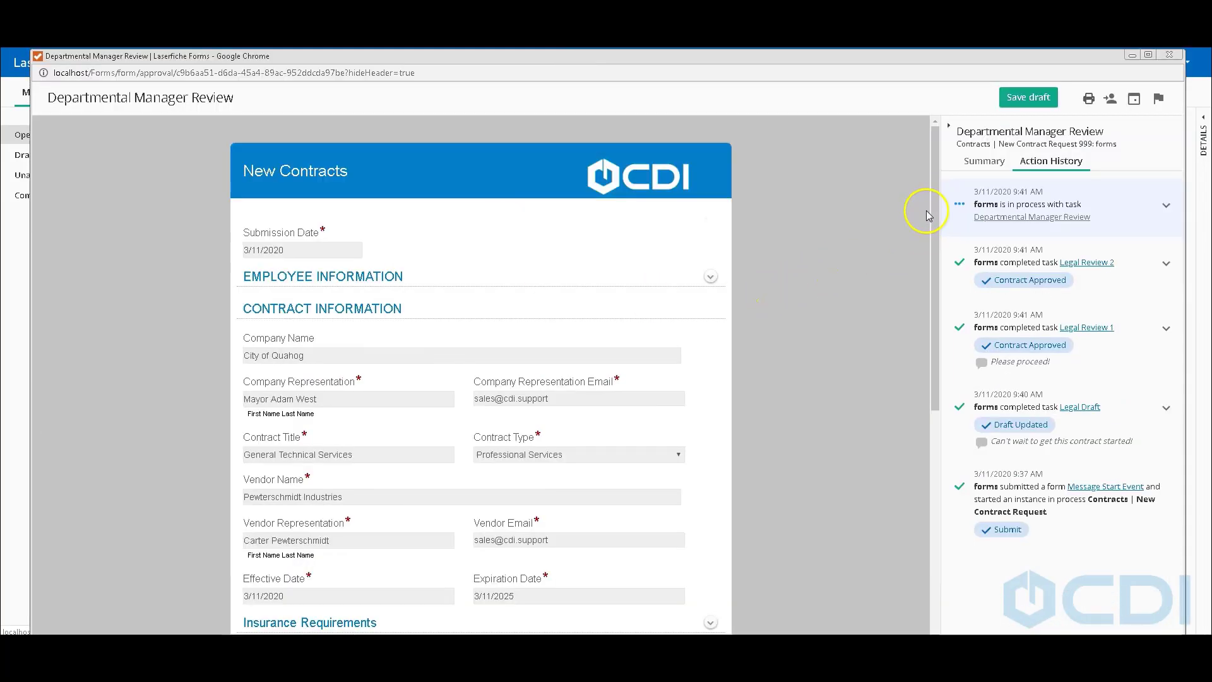
{"action": "left_click_drag", "start_coordinate": [934, 193], "coordinate": [956, 421]}
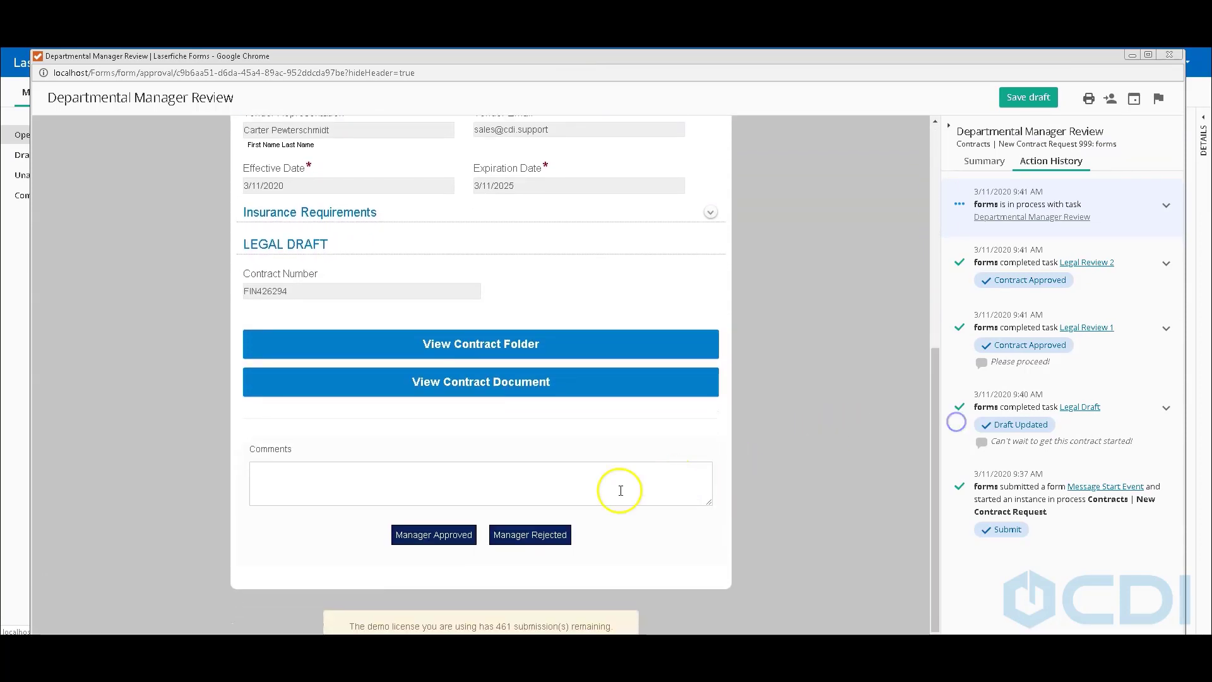
{"action": "left_click", "coordinate": [433, 536]}
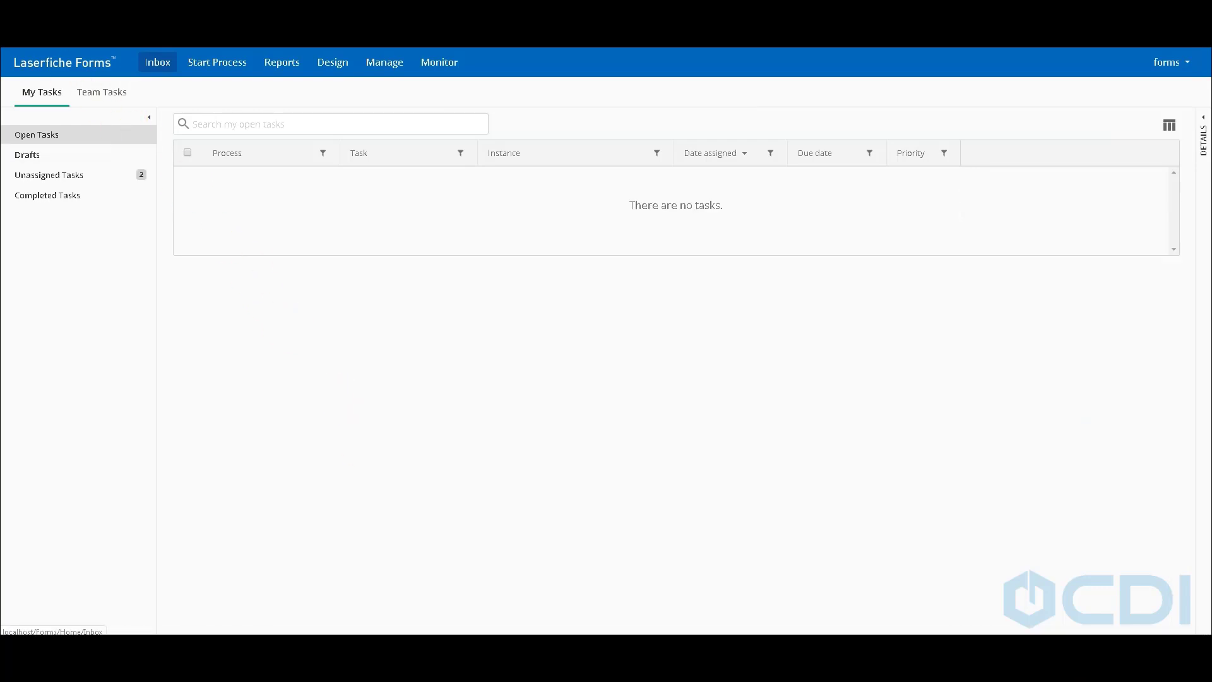
Open the contract for review from the DocuSign email, accept electronic records and signatures, and dismiss the document comments tip
{"action": "left_click_drag", "start_coordinate": [1, 156], "coordinate": [900, 97]}
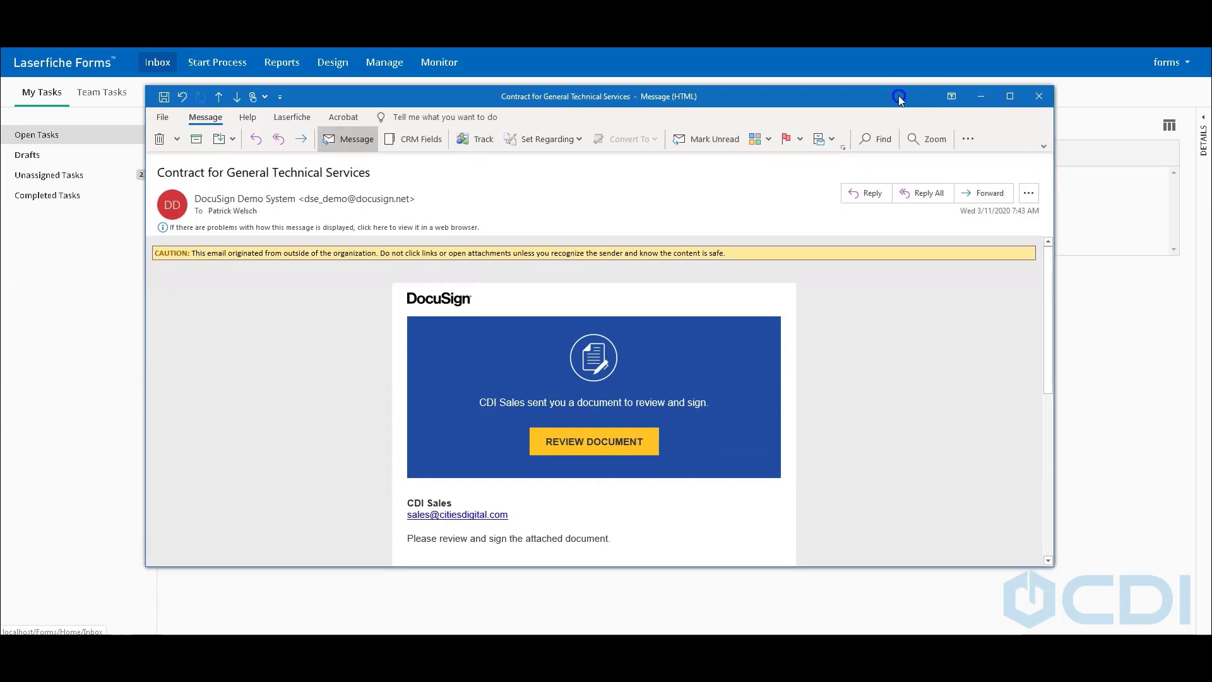
{"action": "left_click", "coordinate": [595, 447]}
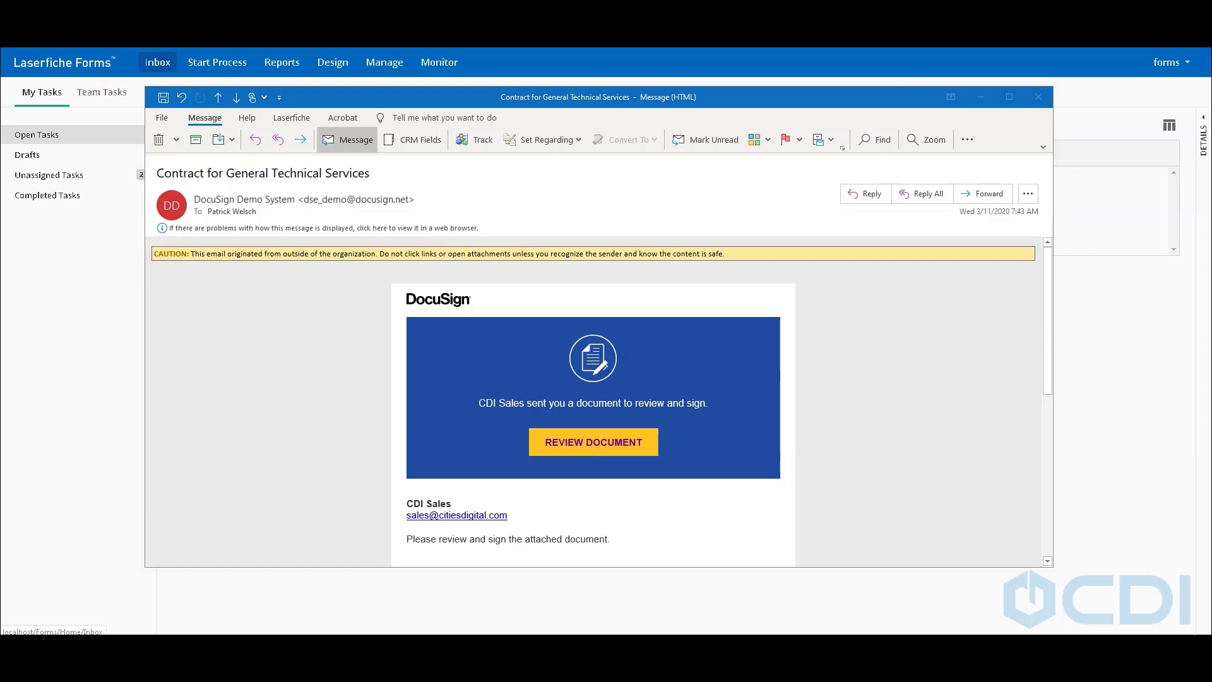
{"action": "left_click_drag", "start_coordinate": [2, 101], "coordinate": [693, 6]}
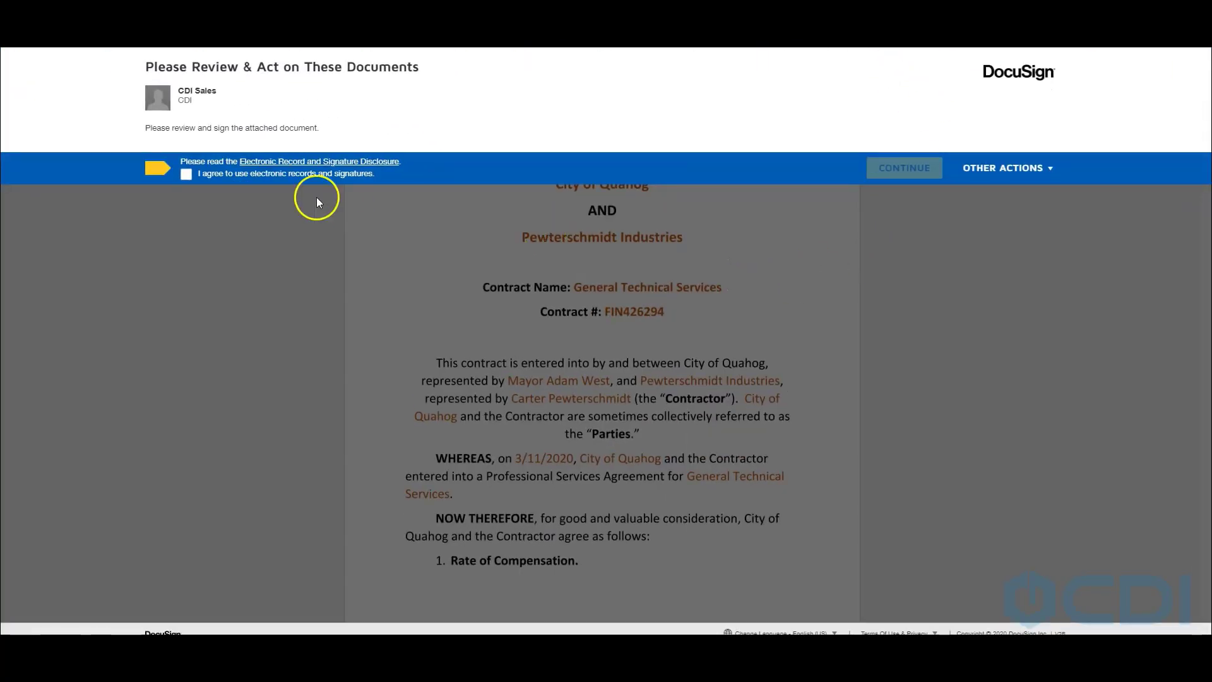
{"action": "left_click", "coordinate": [185, 173]}
{"action": "left_click", "coordinate": [882, 161]}
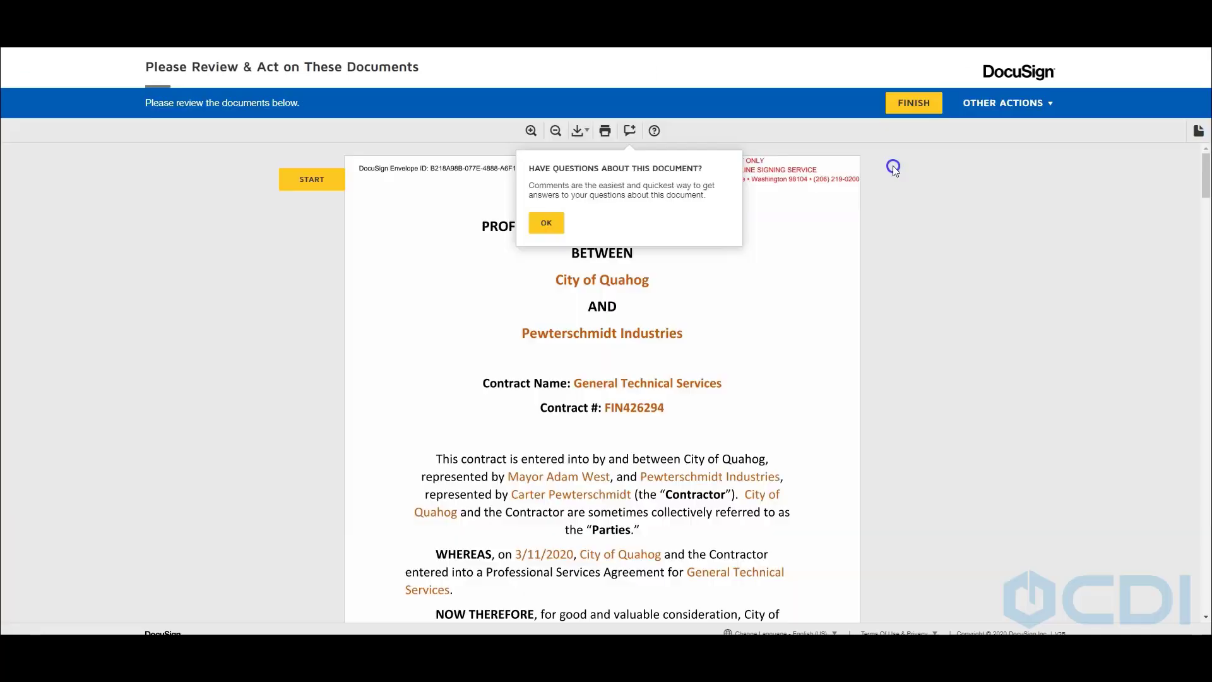
{"action": "left_click", "coordinate": [539, 178]}
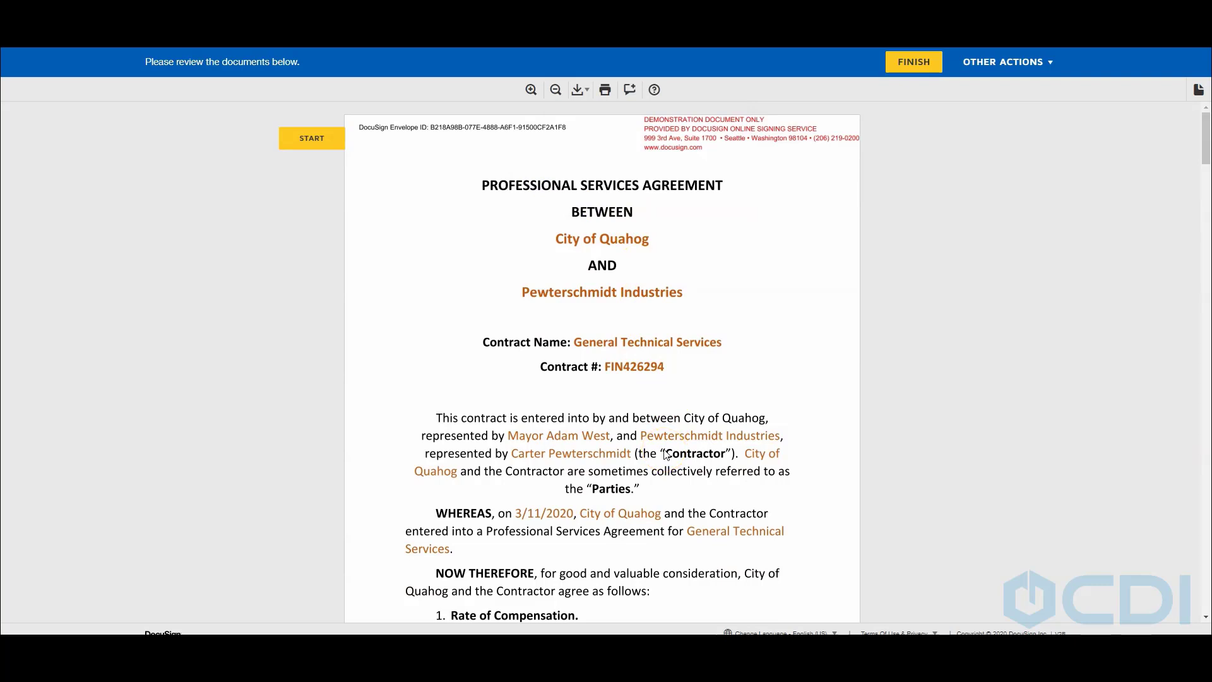
Go to the contractor's signature field, draw a handwritten signature for Pewterschmidt Industries, and adopt it
{"action": "left_click", "coordinate": [311, 140]}
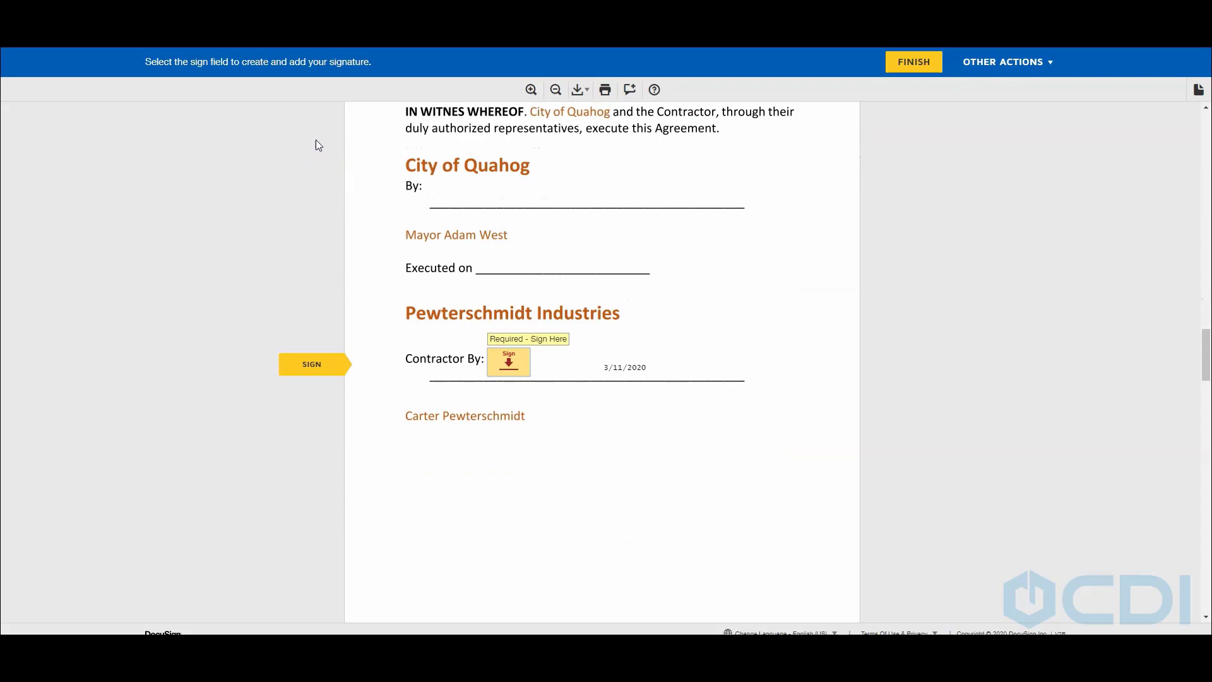
{"action": "left_click", "coordinate": [511, 361]}
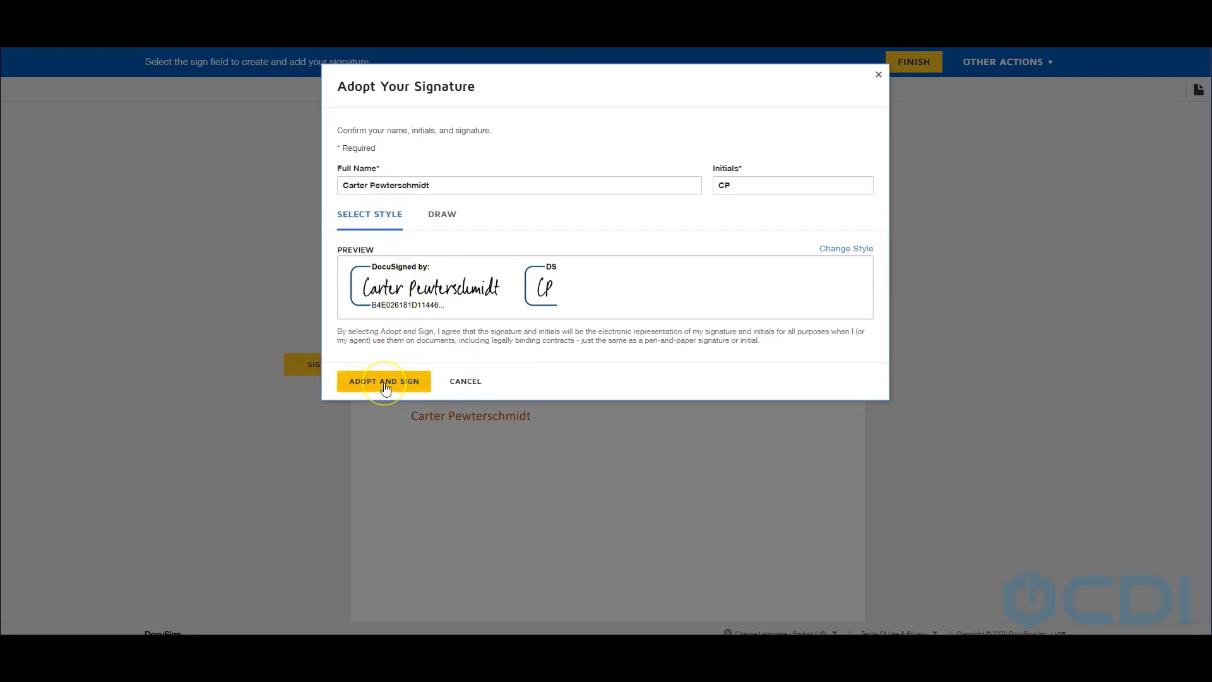
{"action": "left_click", "coordinate": [441, 214]}
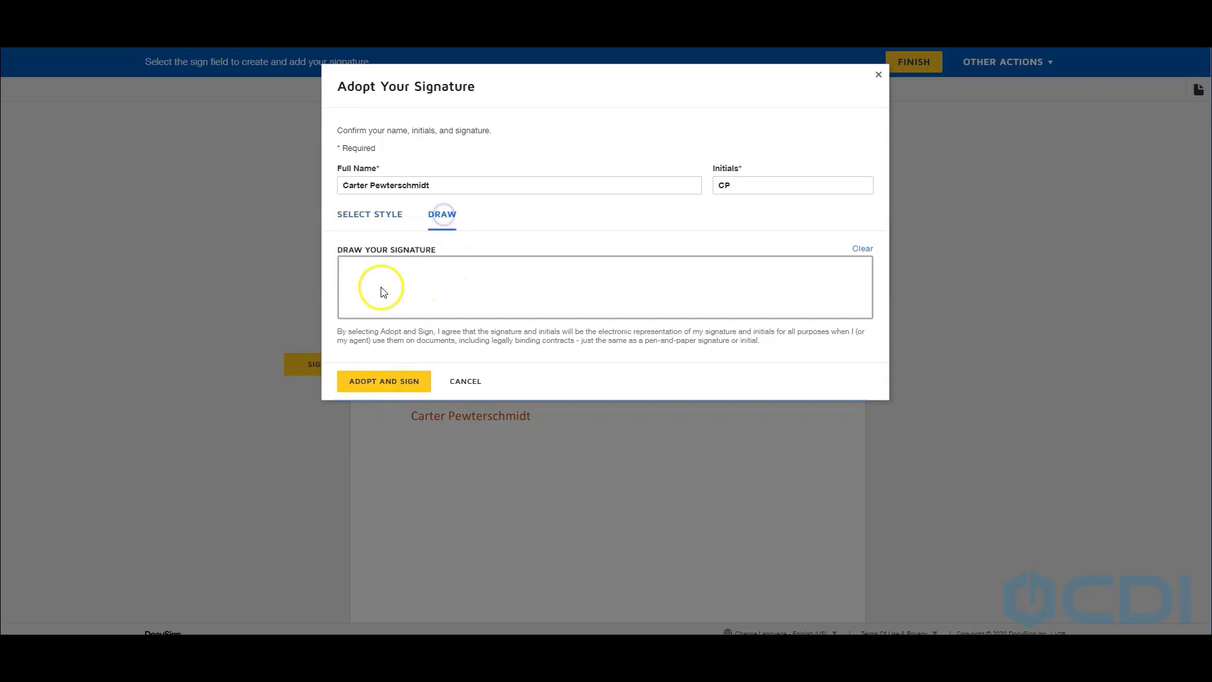
{"action": "mouse_move", "coordinate": [390, 273]}
{"action": "left_mouse_down"}
{"action": "mouse_move", "coordinate": [448, 293]}
{"action": "mouse_move", "coordinate": [650, 279]}
{"action": "mouse_move", "coordinate": [631, 295]}
{"action": "left_mouse_up"}
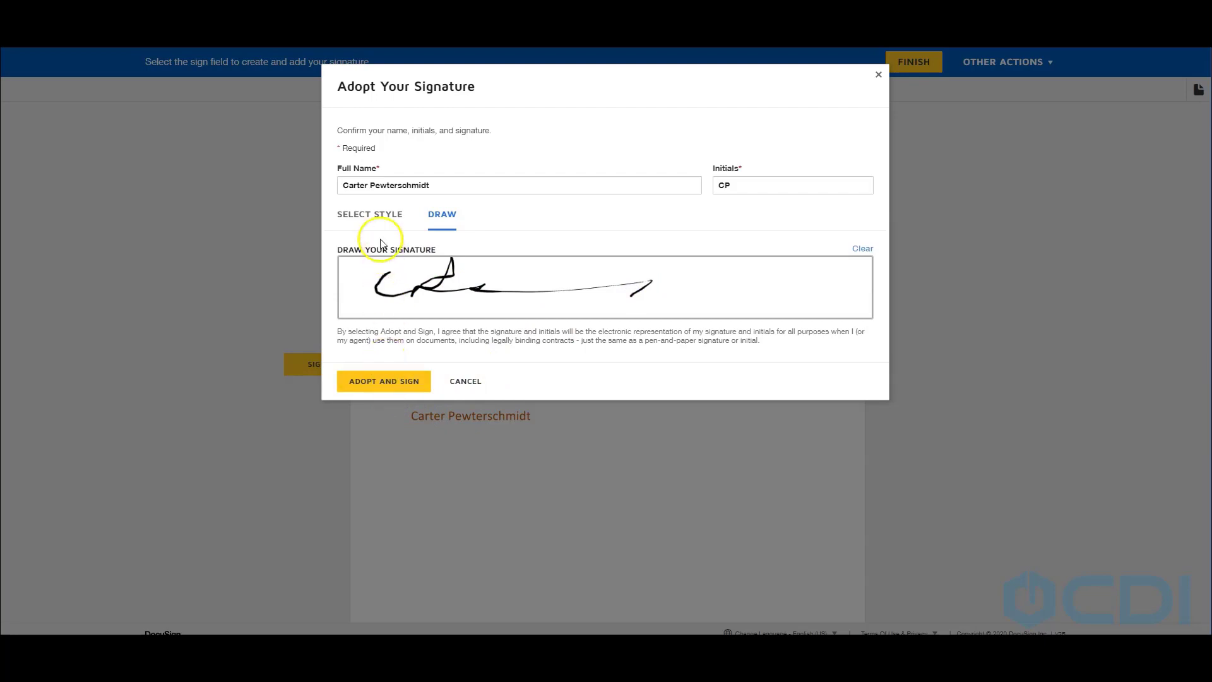
{"action": "left_click", "coordinate": [369, 221]}
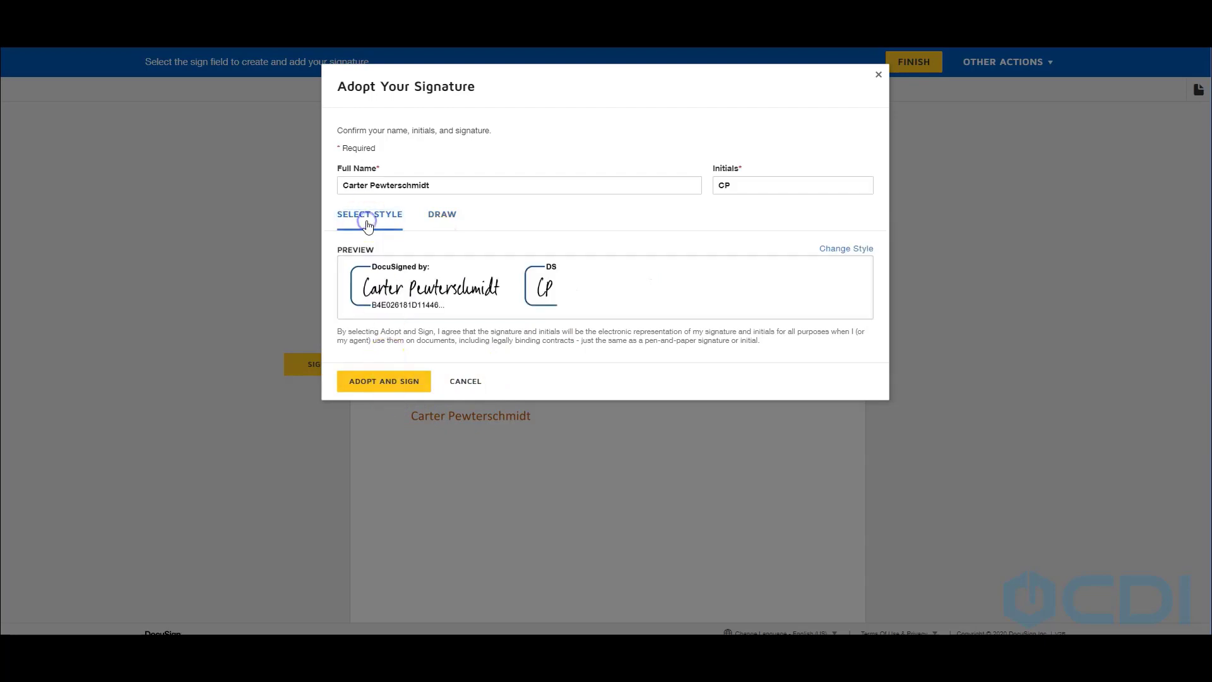
{"action": "left_click", "coordinate": [442, 223]}
{"action": "left_click", "coordinate": [396, 381]}
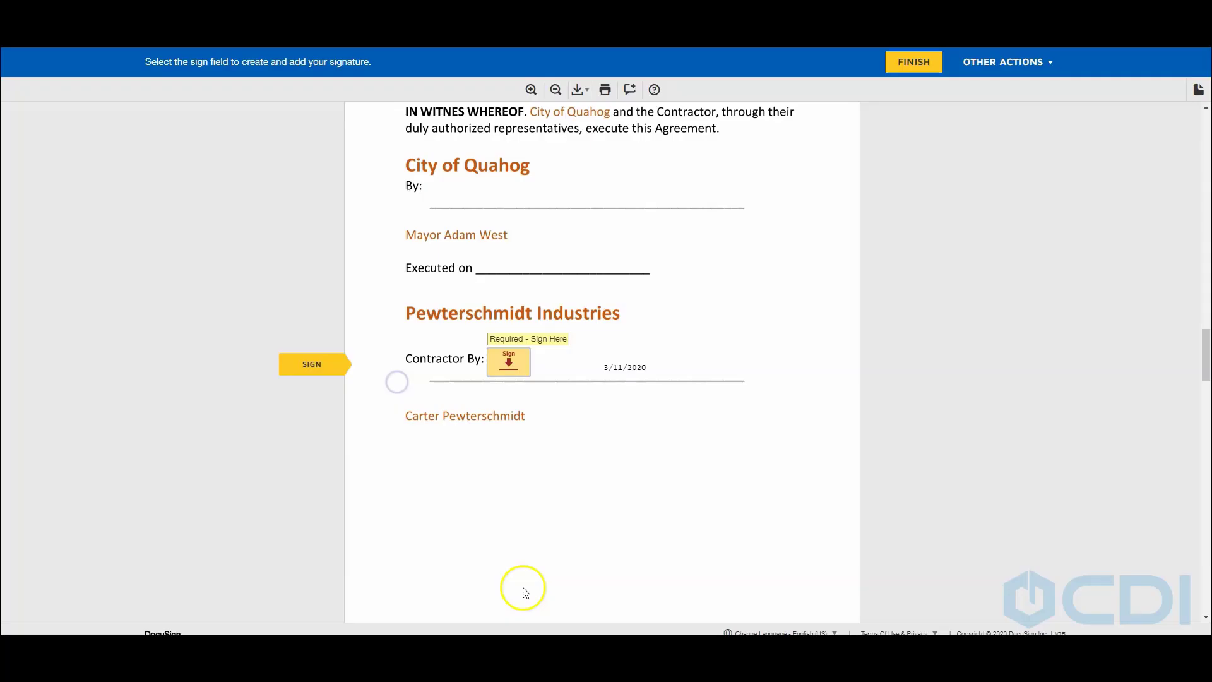
Apply the adopted signature to the contractor's required fields, finish signing, and decline the DocuSign account offer
{"action": "left_click", "coordinate": [484, 361]}
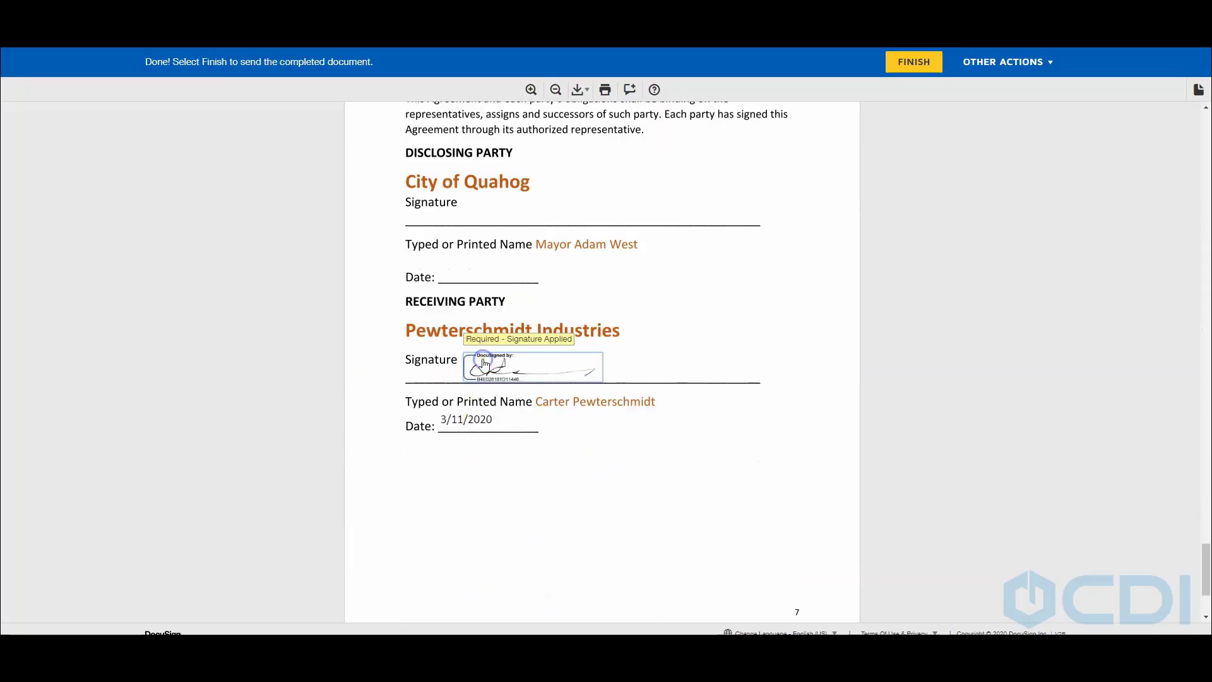
{"action": "left_click", "coordinate": [909, 65]}
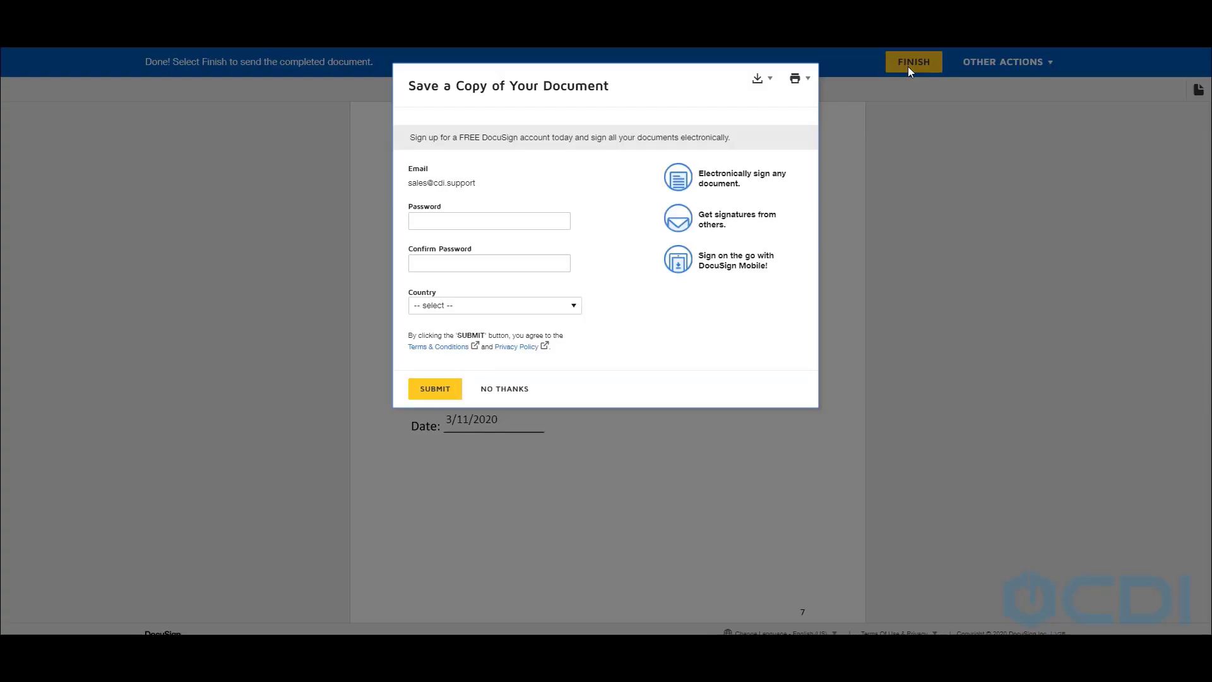
{"action": "left_click", "coordinate": [504, 389]}
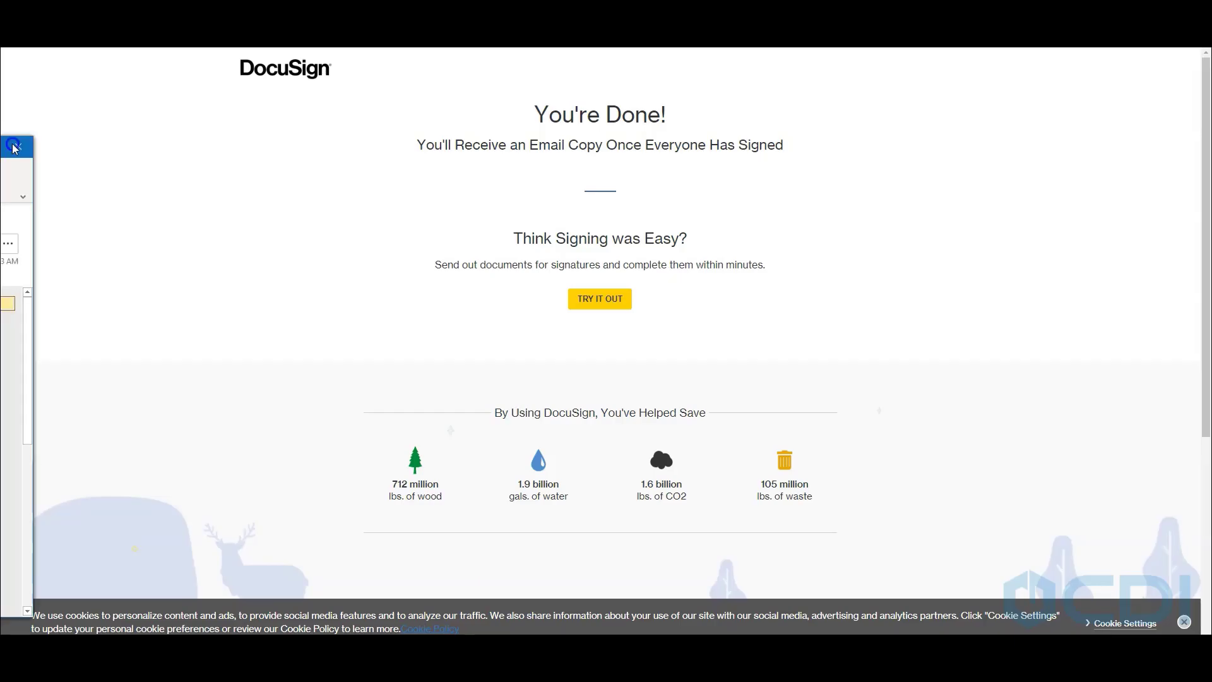
Open the signing request for City of Quahog from the email, accept electronic records and signatures, and dismiss the comments tip
{"action": "left_click_drag", "start_coordinate": [14, 148], "coordinate": [549, 75]}
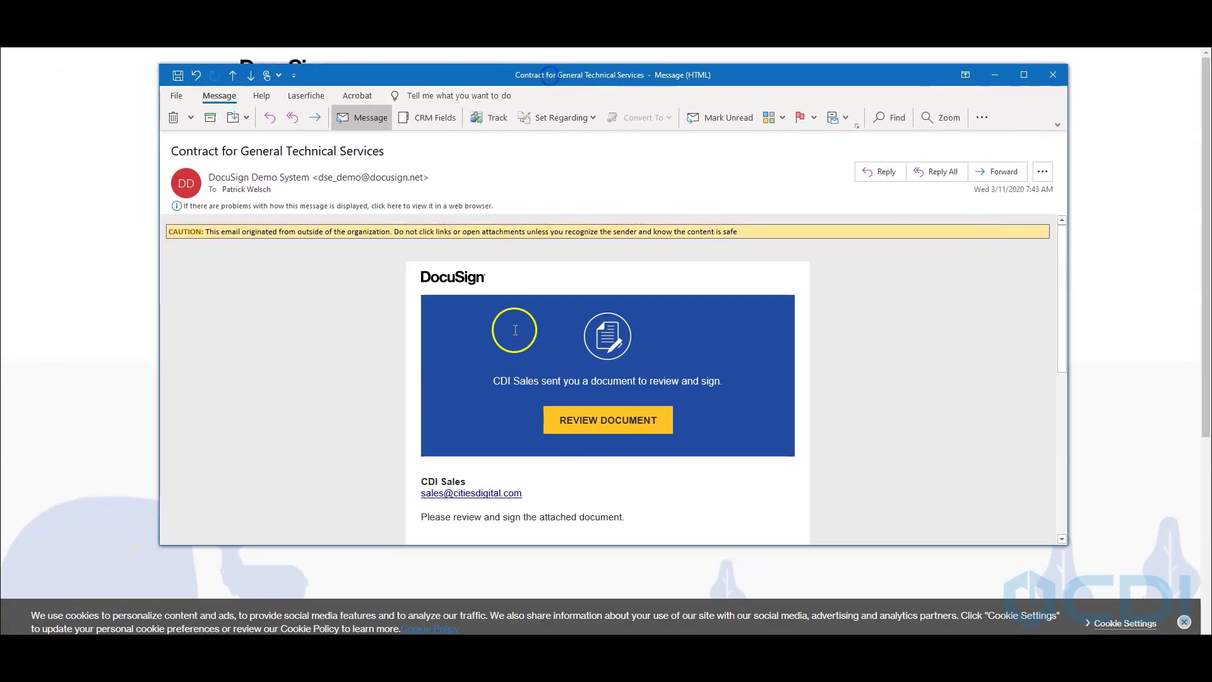
{"action": "left_click", "coordinate": [622, 424]}
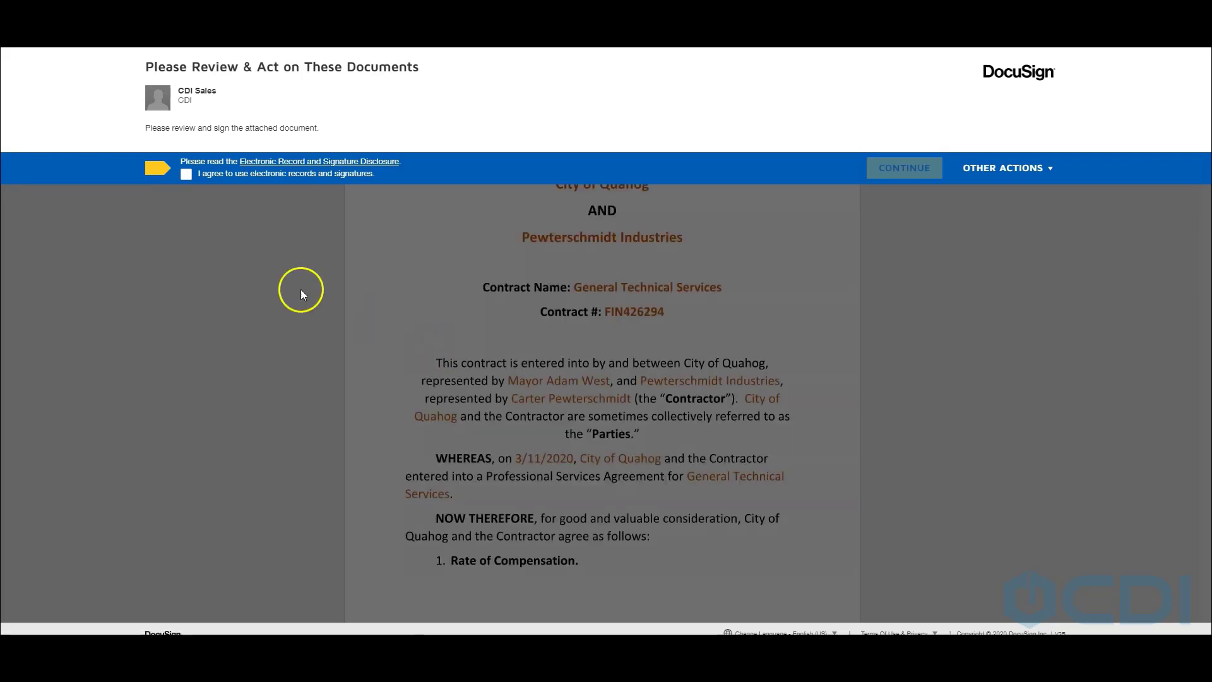
{"action": "left_click", "coordinate": [180, 179]}
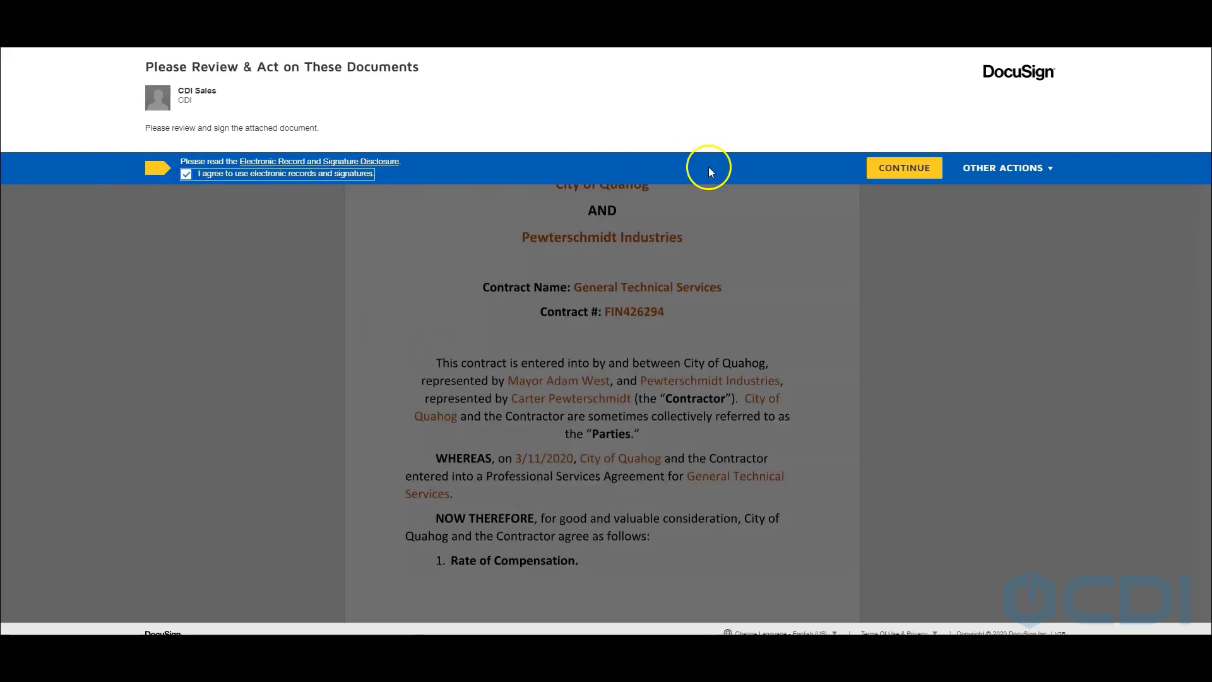
{"action": "left_click", "coordinate": [906, 167]}
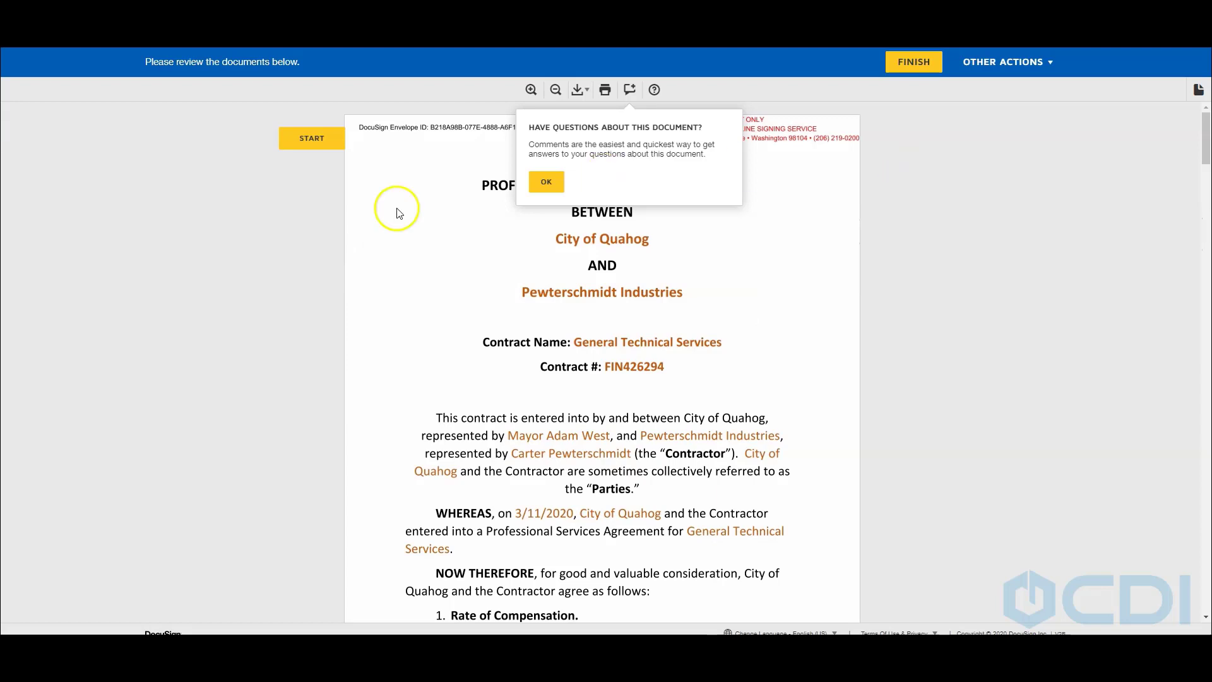
{"action": "left_click", "coordinate": [537, 183]}
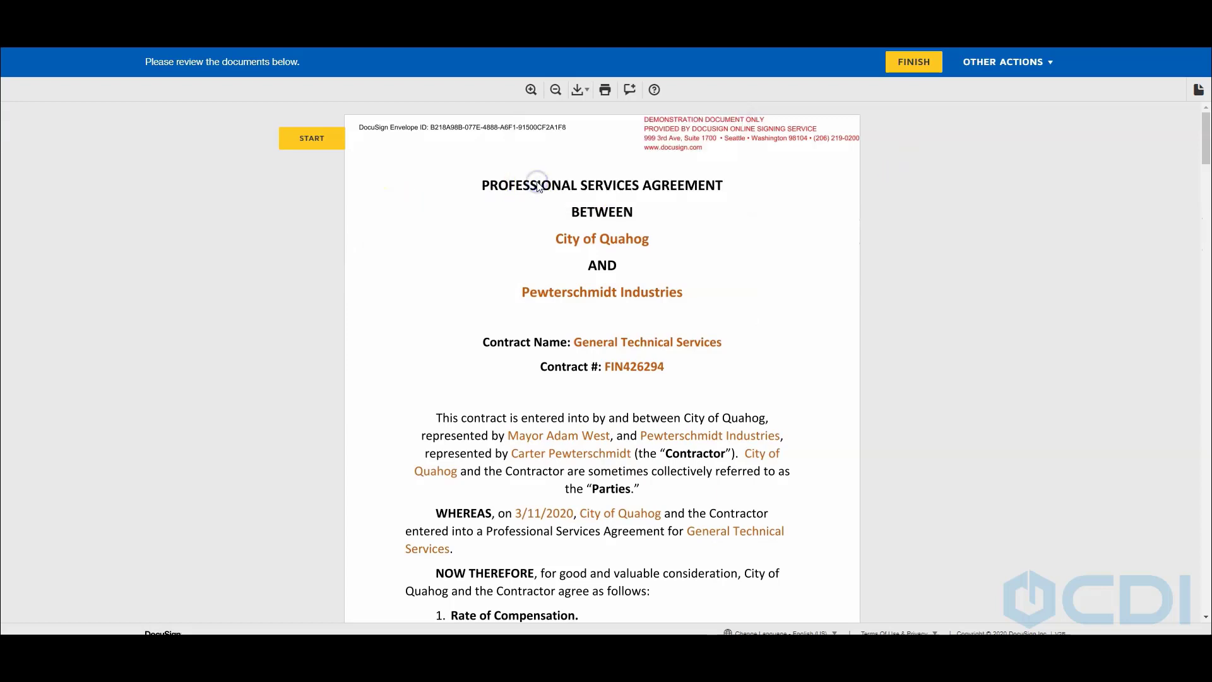
Go to the required initial field beside the minimum insurance requirements and adopt the city representative's initials in the preset style
{"action": "left_click", "coordinate": [320, 146]}
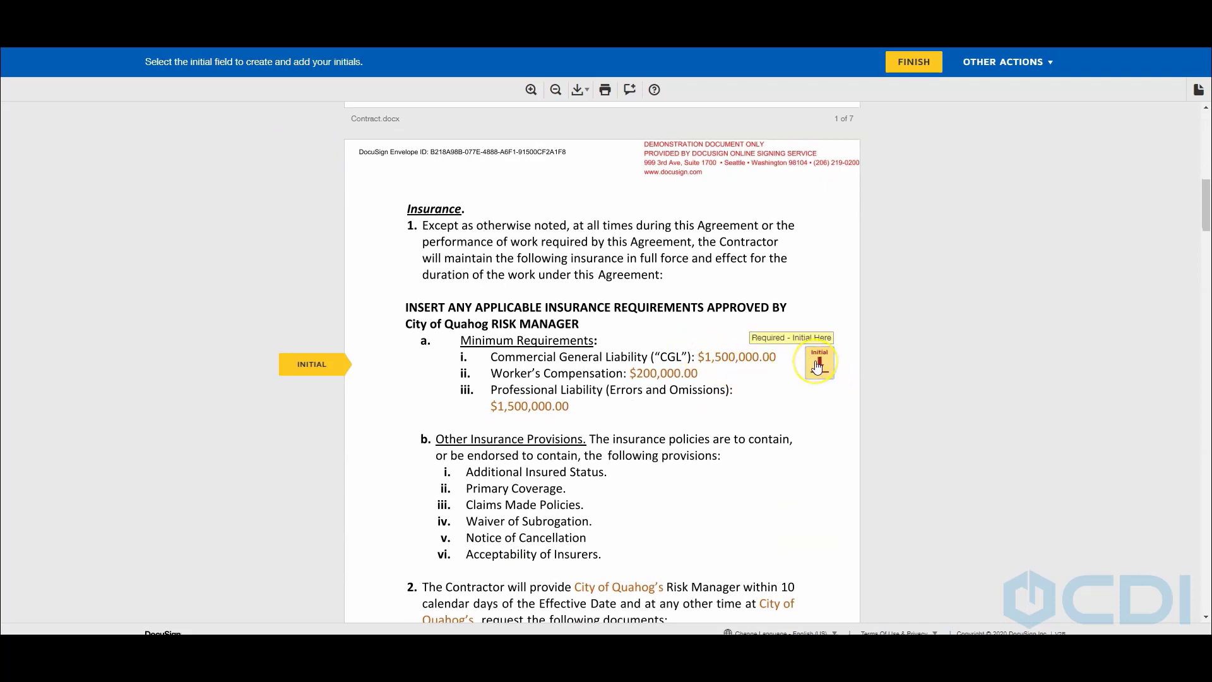
{"action": "left_click", "coordinate": [817, 366]}
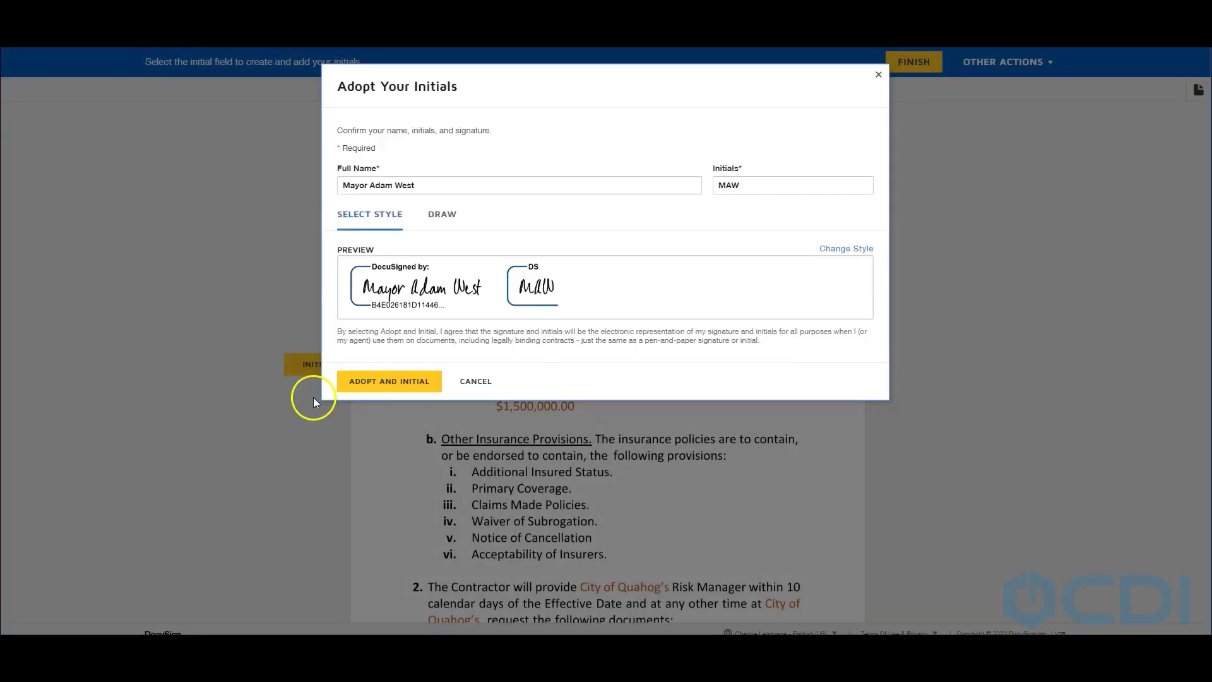
{"action": "left_click", "coordinate": [370, 383]}
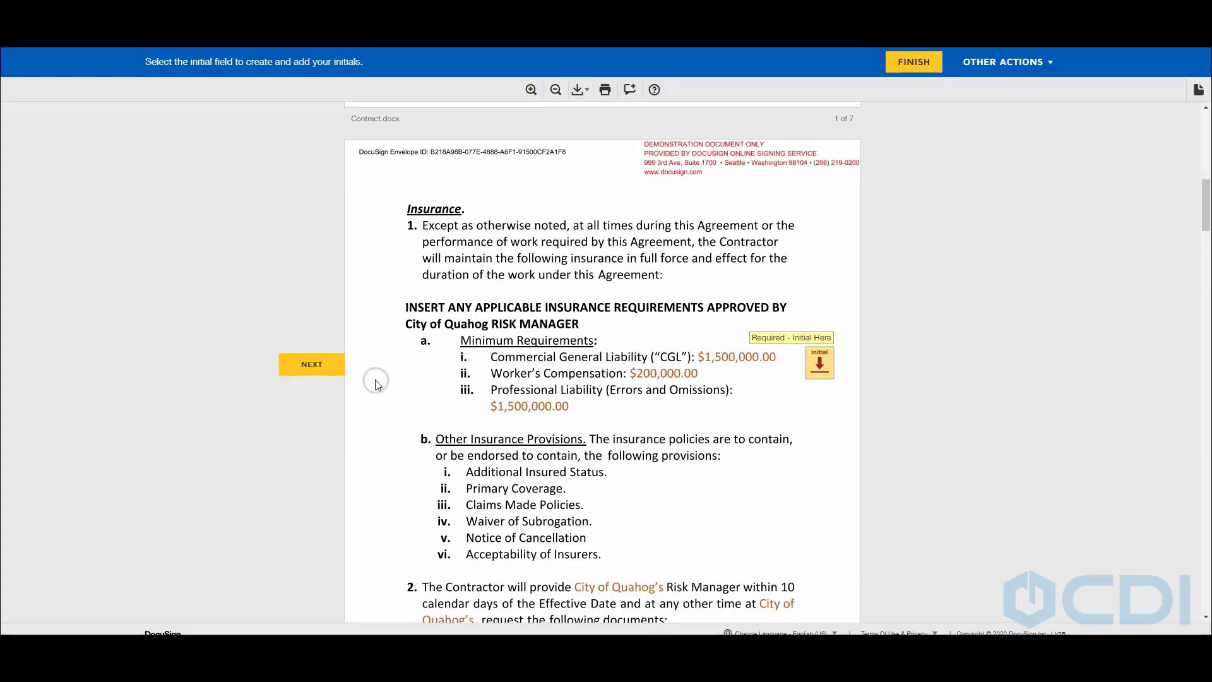
Apply the city representative's signature to the City of Quahog signature fields and finish signing the contract
{"action": "left_click", "coordinate": [445, 365]}
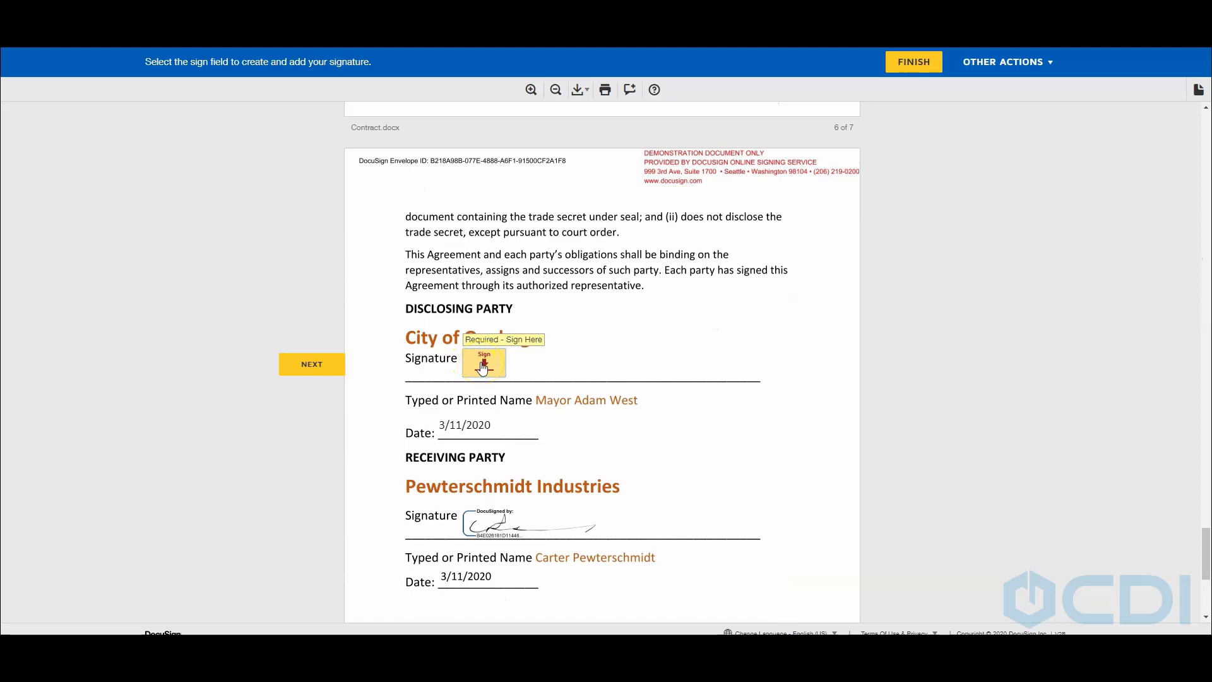
{"action": "left_click", "coordinate": [481, 364]}
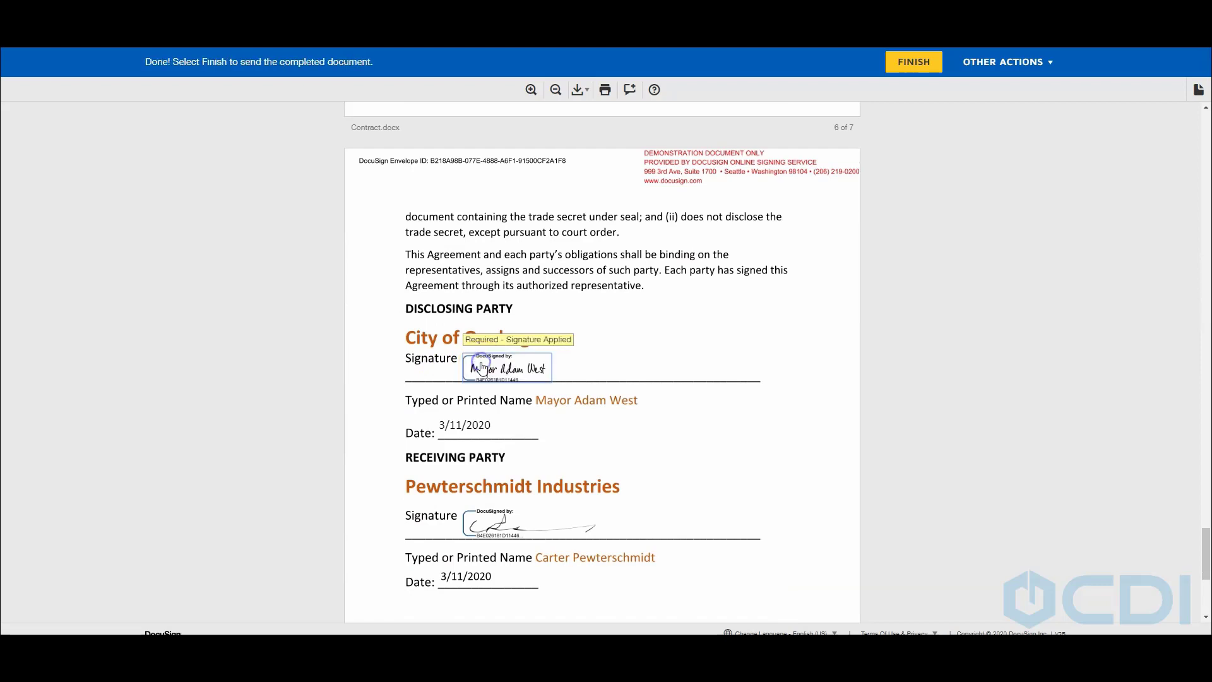
{"action": "left_click", "coordinate": [908, 60]}
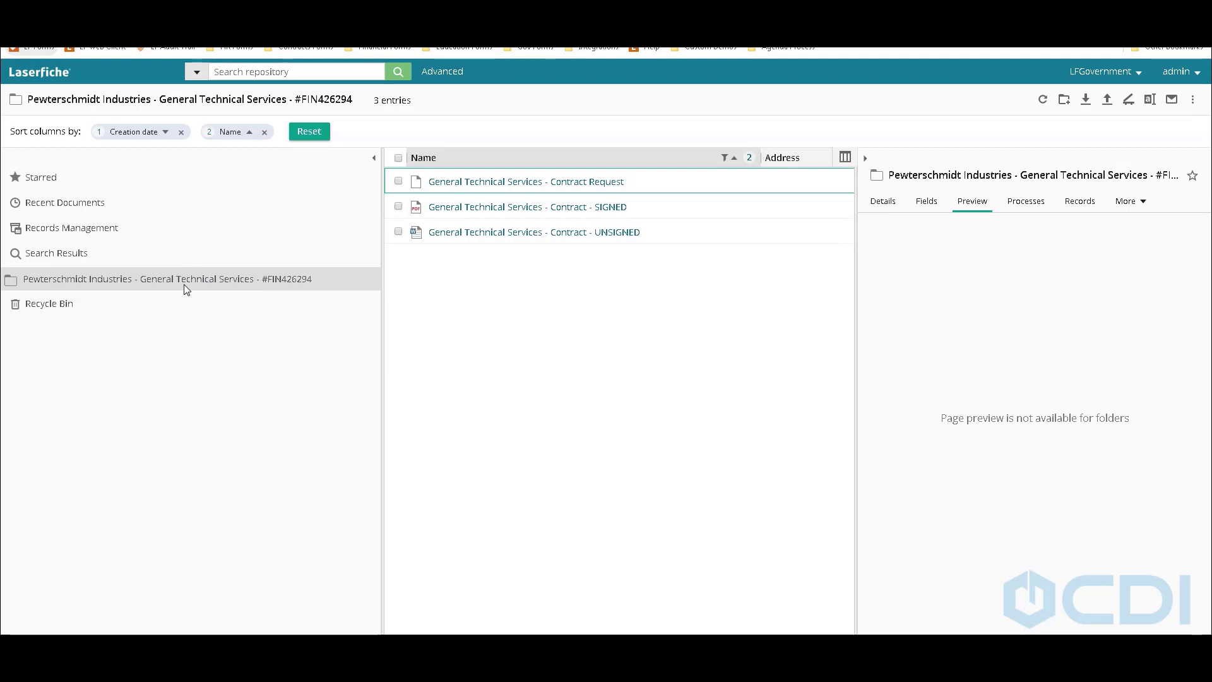
Preview the General Technical Services - Contract - SIGNED document in the Laserfiche contract folder and look through its pages
{"action": "left_click", "coordinate": [648, 214]}
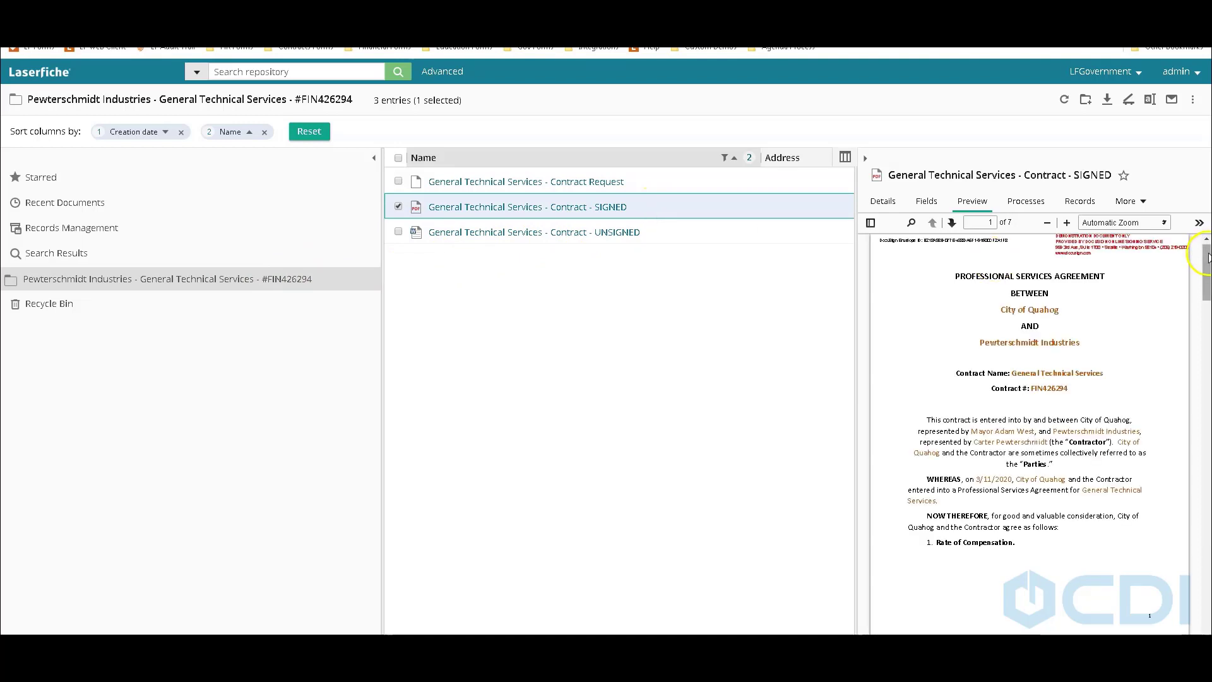
{"action": "mouse_move", "coordinate": [1206, 262]}
{"action": "left_mouse_down"}
{"action": "mouse_move", "coordinate": [1207, 606]}
{"action": "mouse_move", "coordinate": [1191, 509]}
{"action": "mouse_move", "coordinate": [1202, 305]}
{"action": "left_mouse_up"}
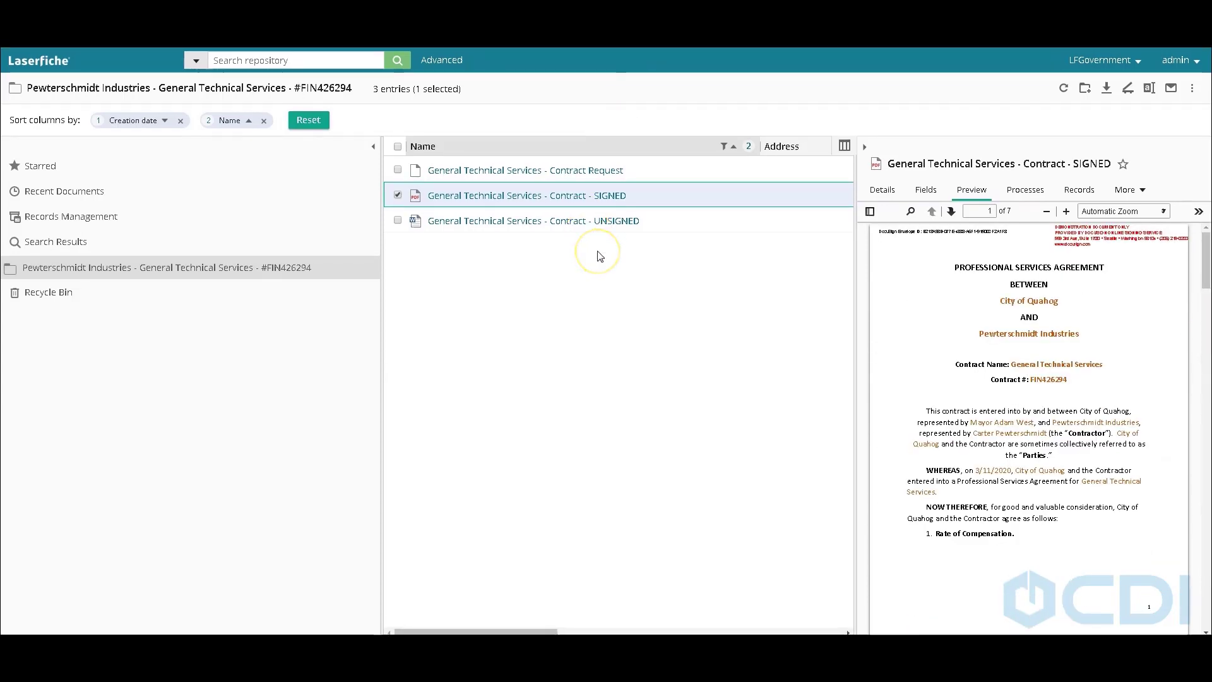